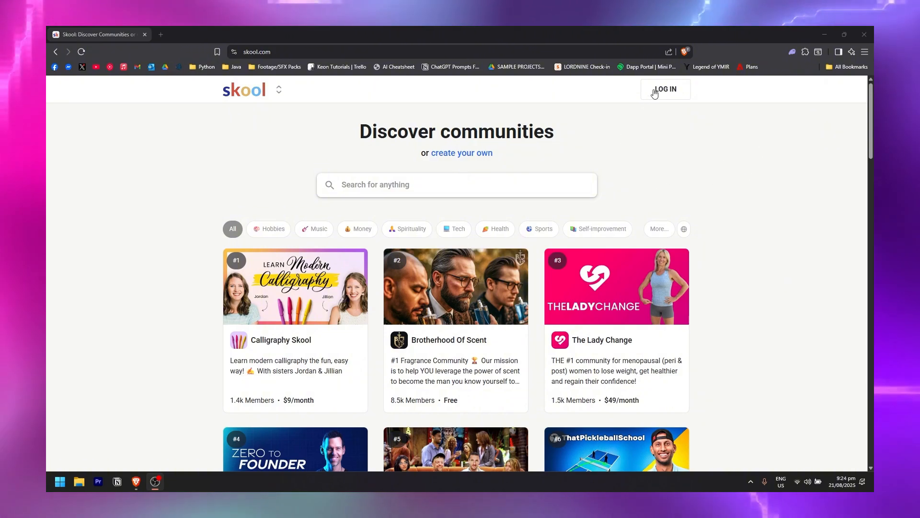
Start creating your own community and choose the free trial of the $99/month Pro plan.
left_click(468, 157)
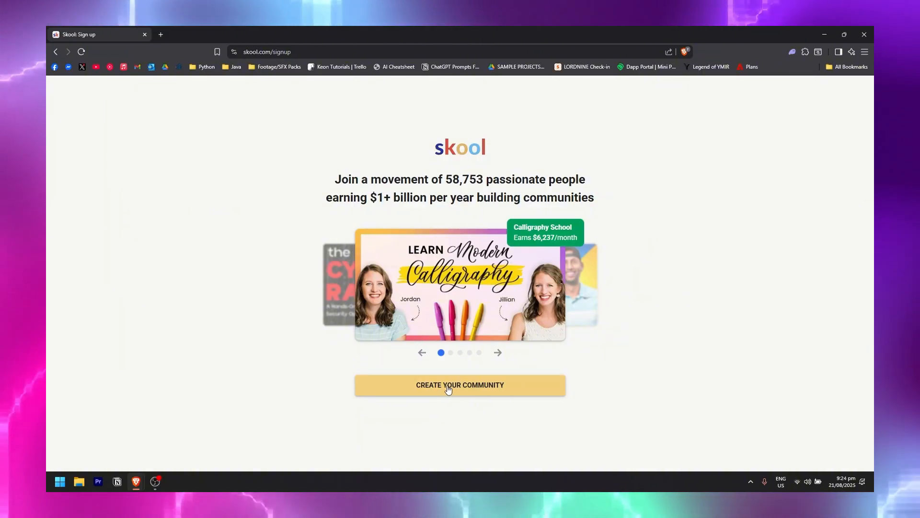
left_click(450, 385)
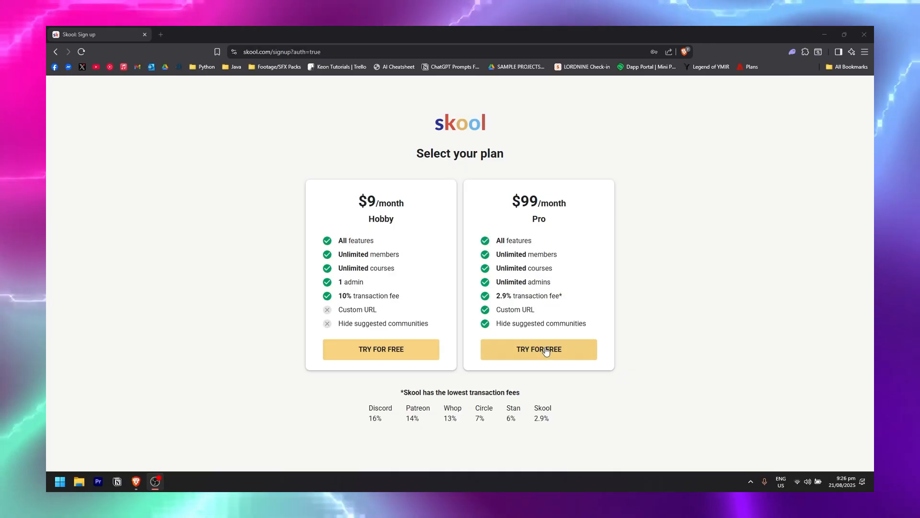
left_click(546, 350)
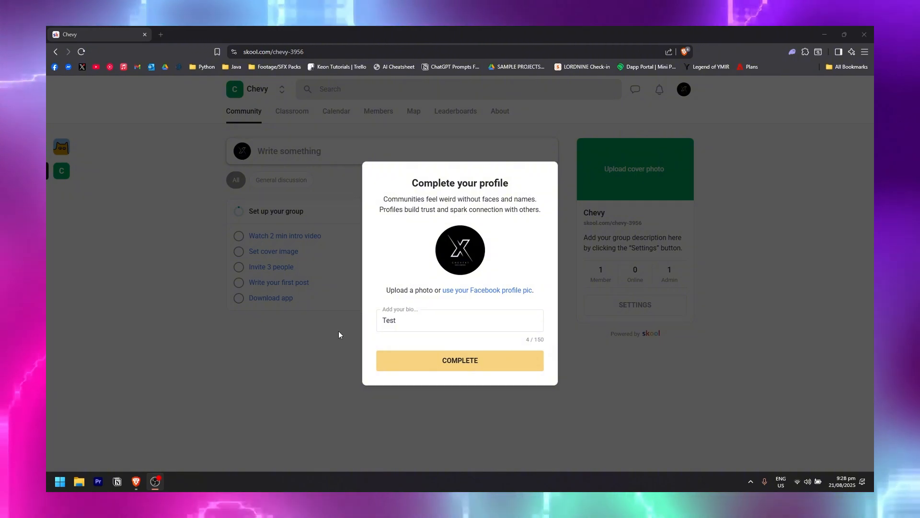
Complete the Chevy profile with the bio 'Test' to finish signup.
left_click(474, 365)
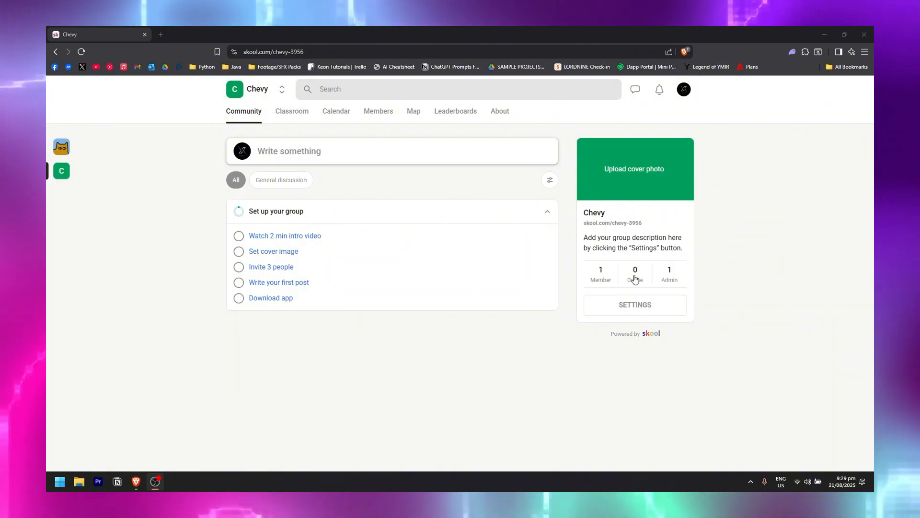
Open the Chevy group's settings from the group info card.
left_click(616, 313)
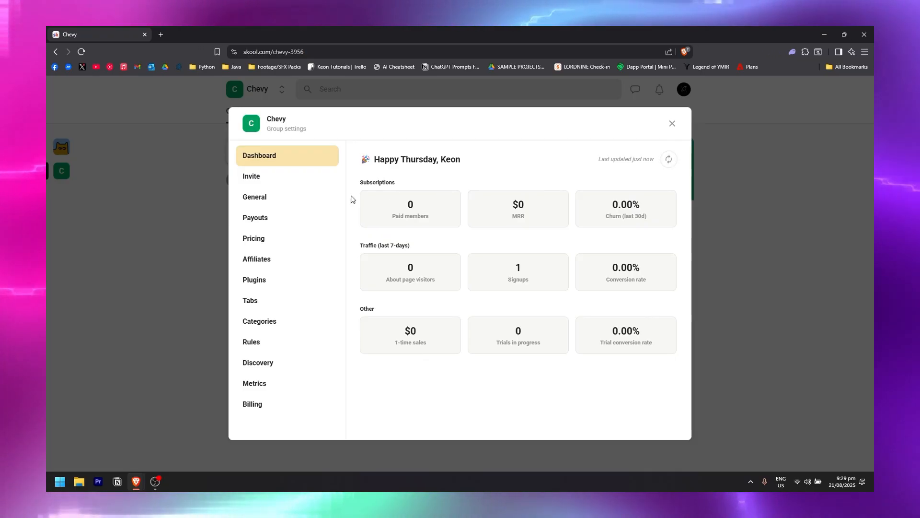
Set the group description to 'Welcome to my community!' and view the Invite options.
left_click(294, 201)
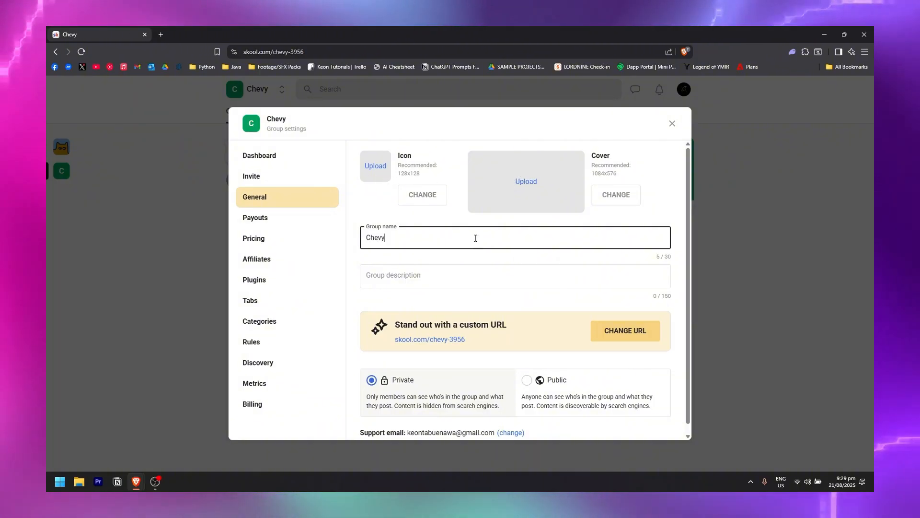
left_click(453, 278)
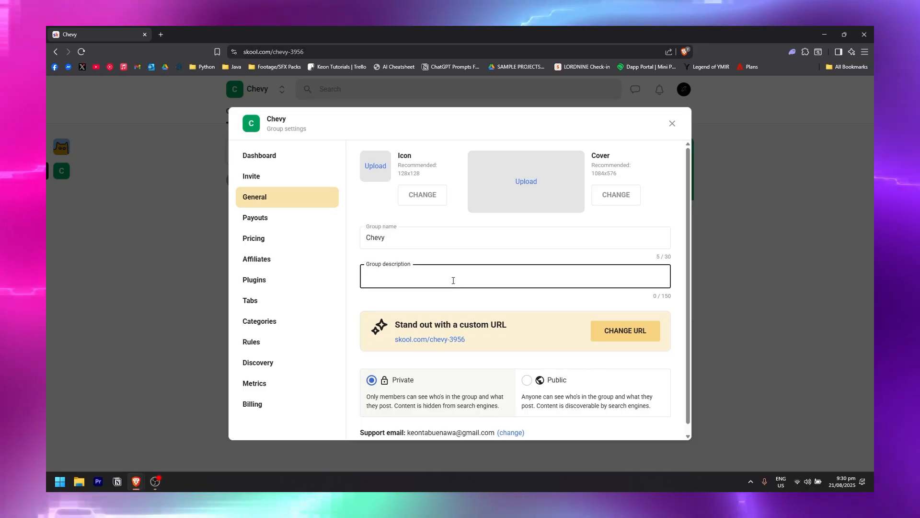
type("WElcome to my ")
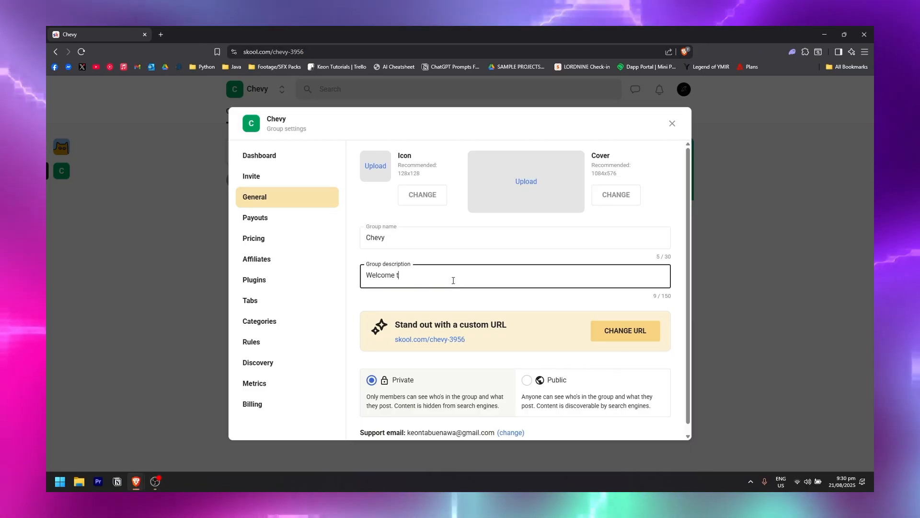
type("community!")
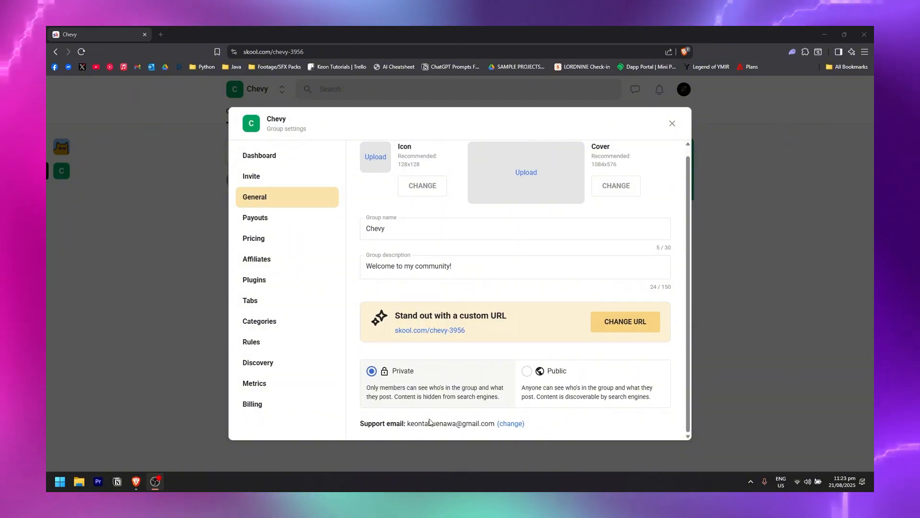
left_click(265, 175)
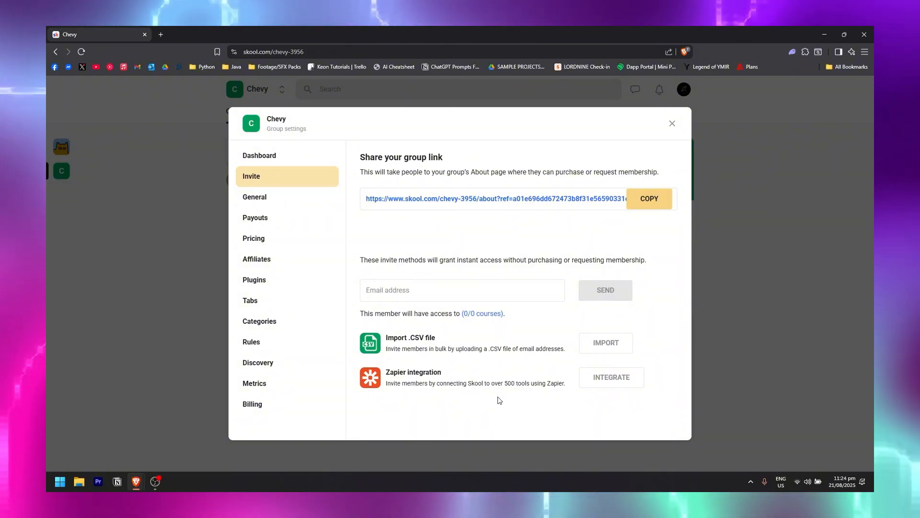
Check Payouts, then view Pricing showing the group as Free with the trial off.
left_click(307, 219)
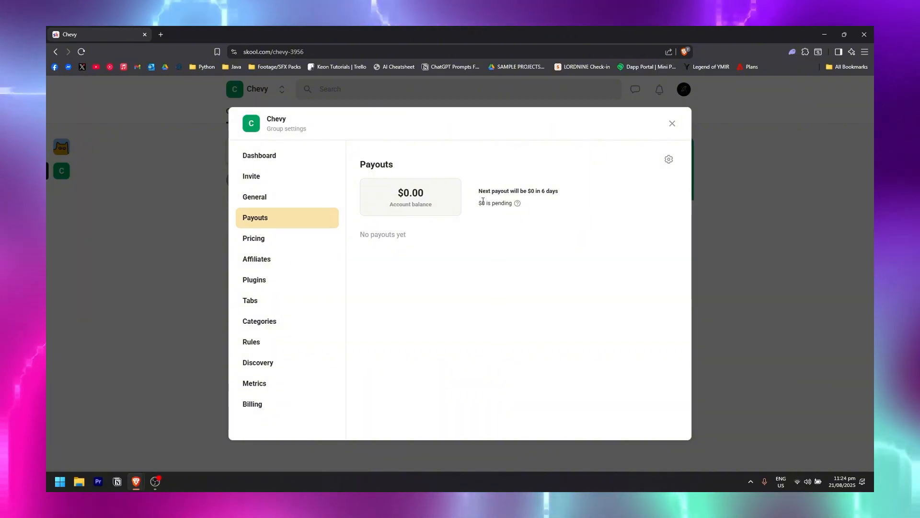
left_click(287, 242)
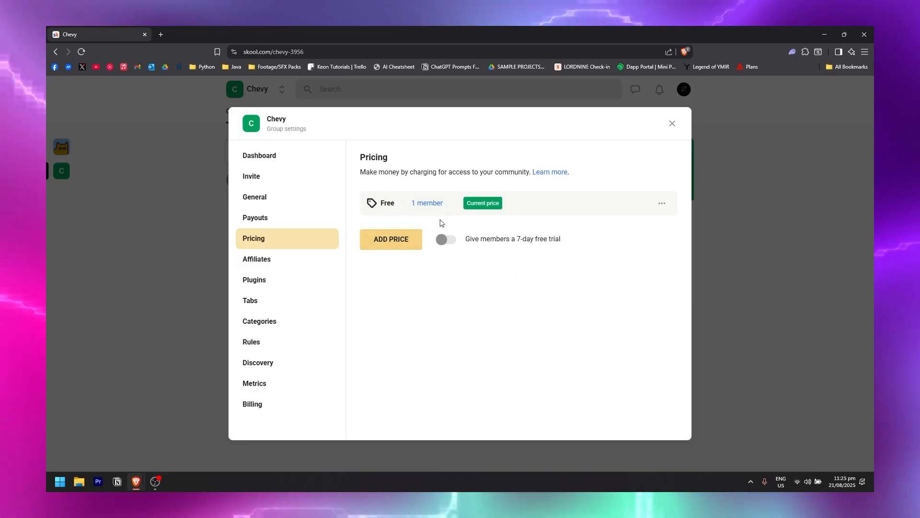
Try a price's billing options, cancel to keep the group free, then view Affiliates.
left_click(383, 240)
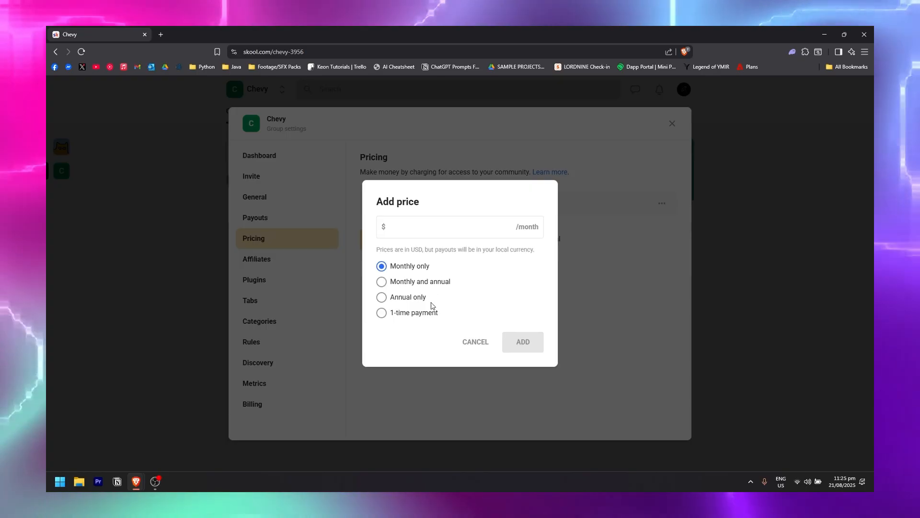
left_click(381, 282)
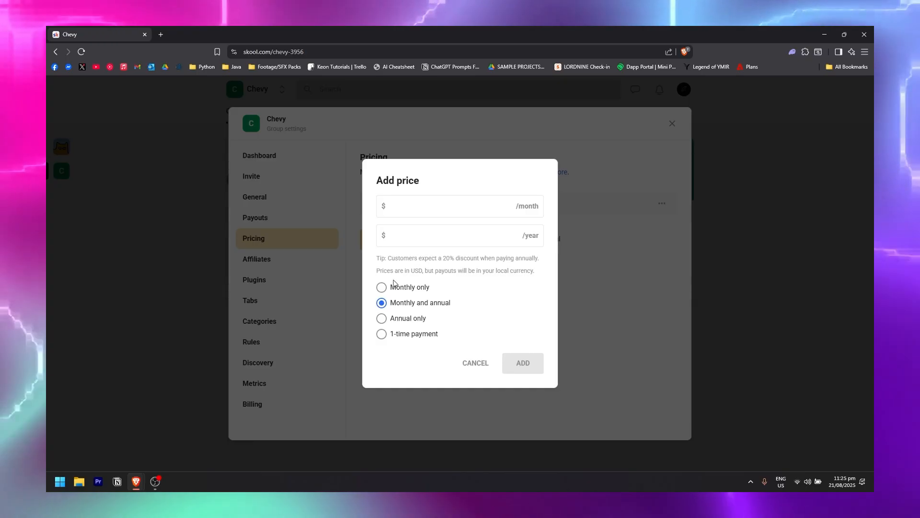
left_click(412, 318)
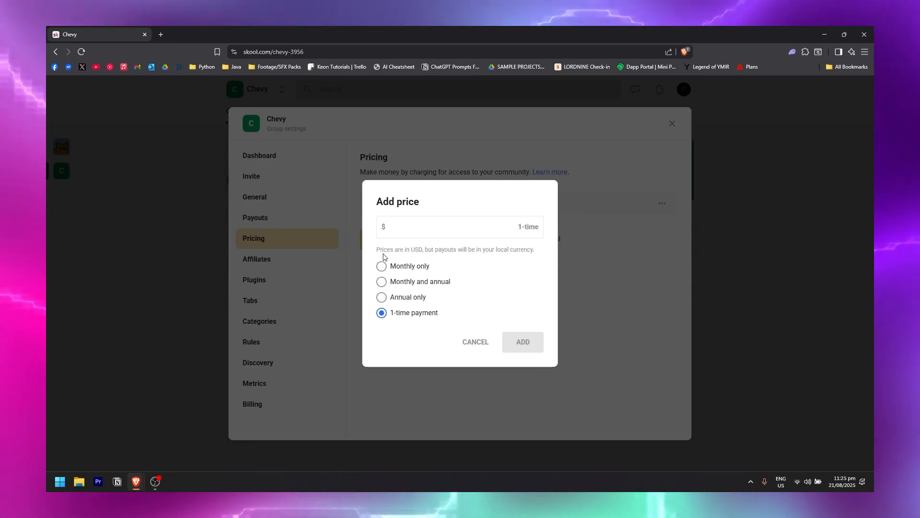
left_click(483, 343)
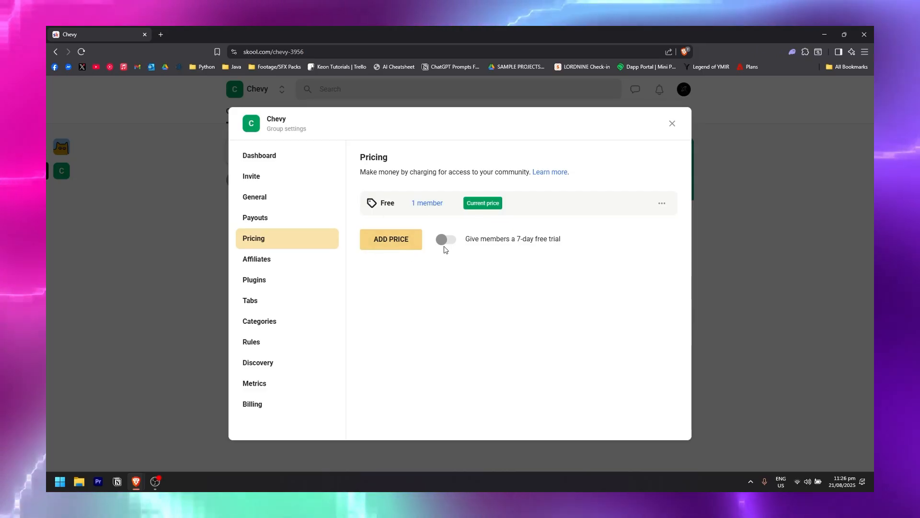
left_click(314, 260)
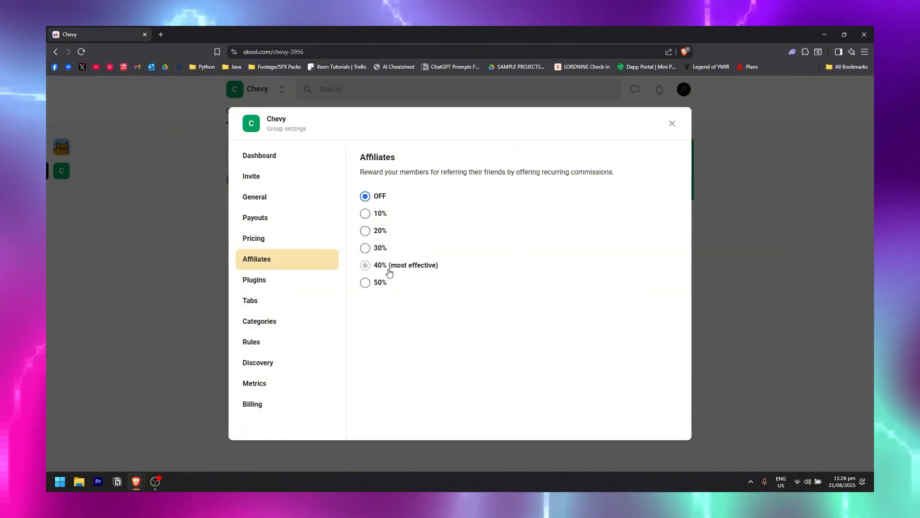
Browse the plugin list, then view Tabs with Classroom, Calendar and Map switched on.
left_click(259, 280)
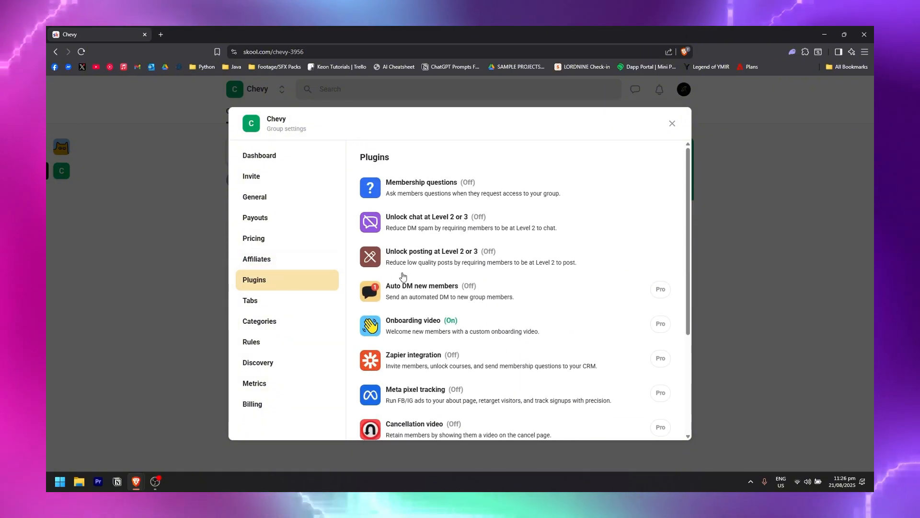
scroll(469, 281, "down", 4)
scroll(402, 230, "up", 5)
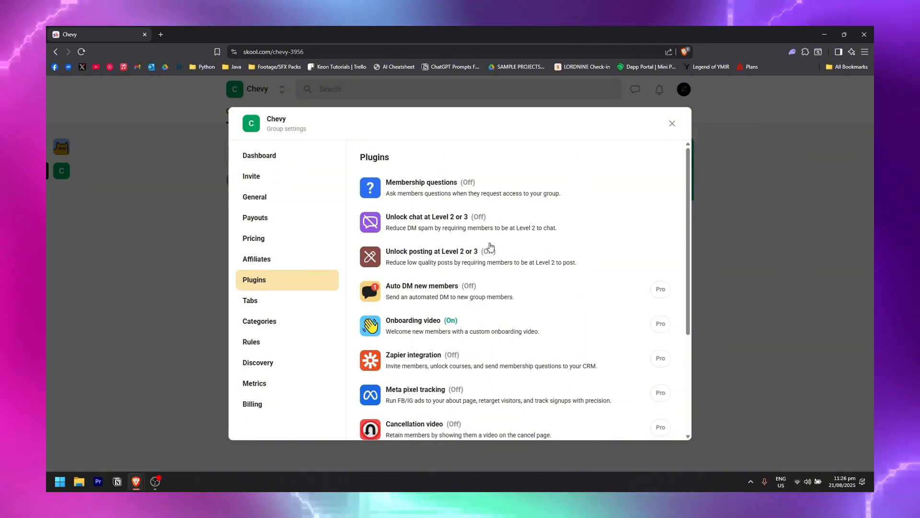
scroll(532, 239, "down", 2)
scroll(484, 245, "up", 2)
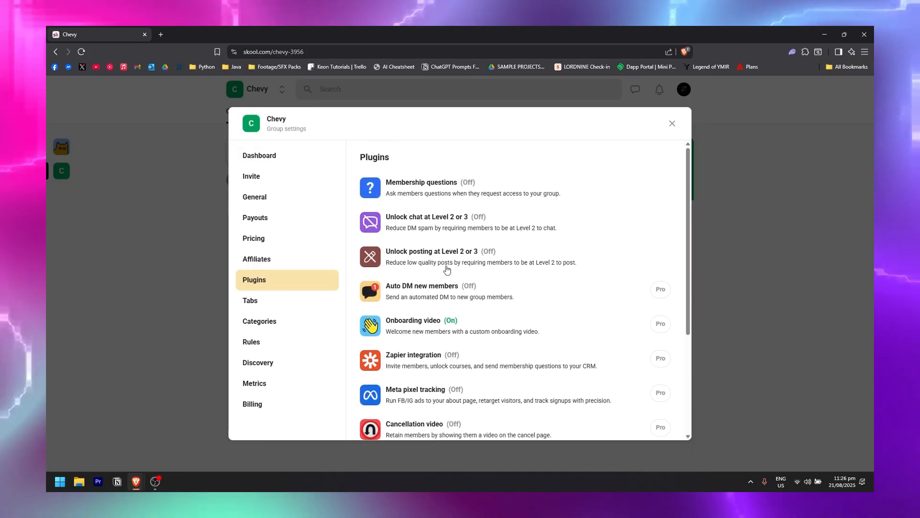
scroll(426, 254, "down", 2)
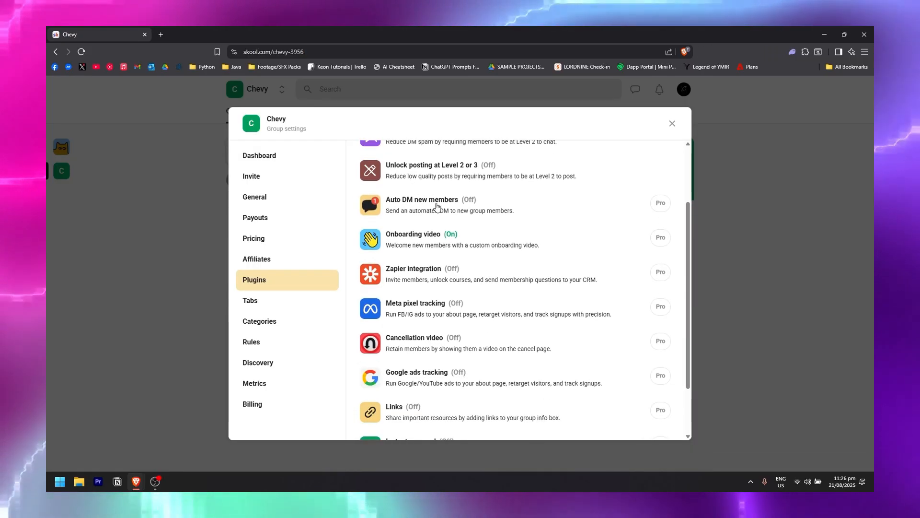
scroll(476, 218, "down", 2)
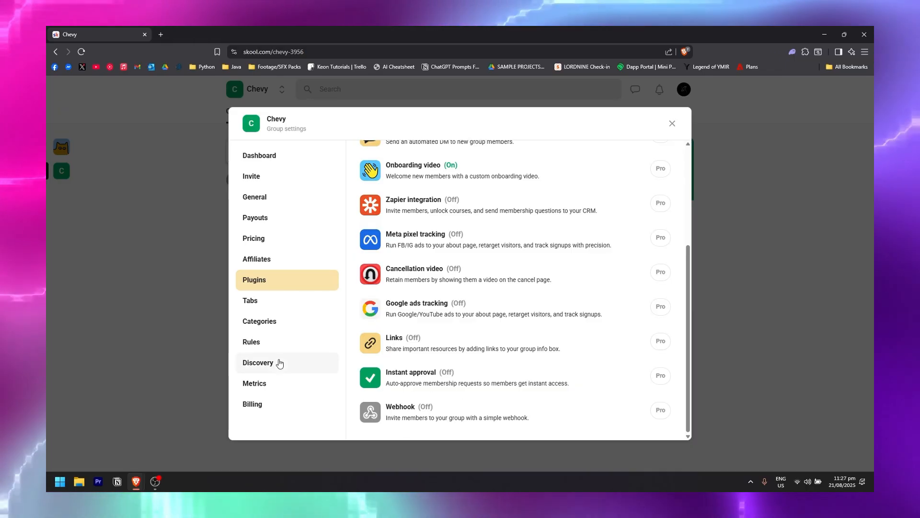
left_click(306, 300)
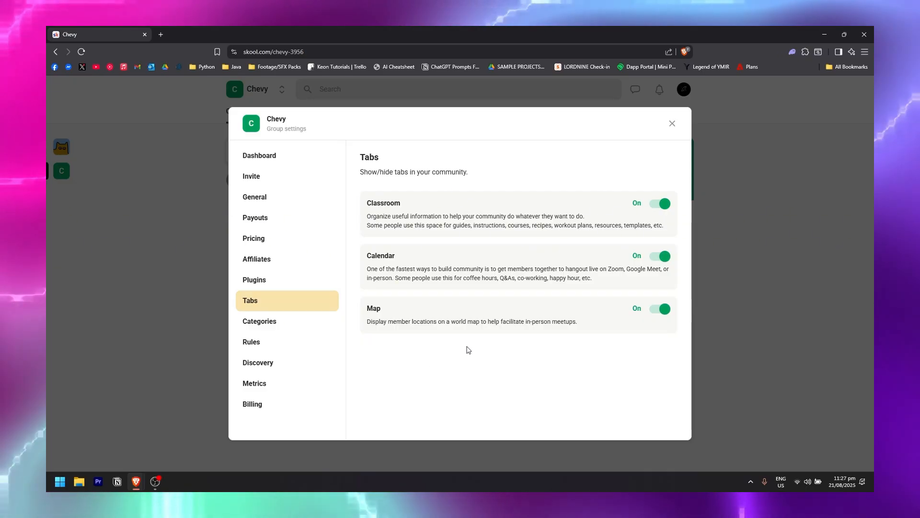
Filter the feed to All categories, then reopen settings on the Categories section.
left_click(301, 322)
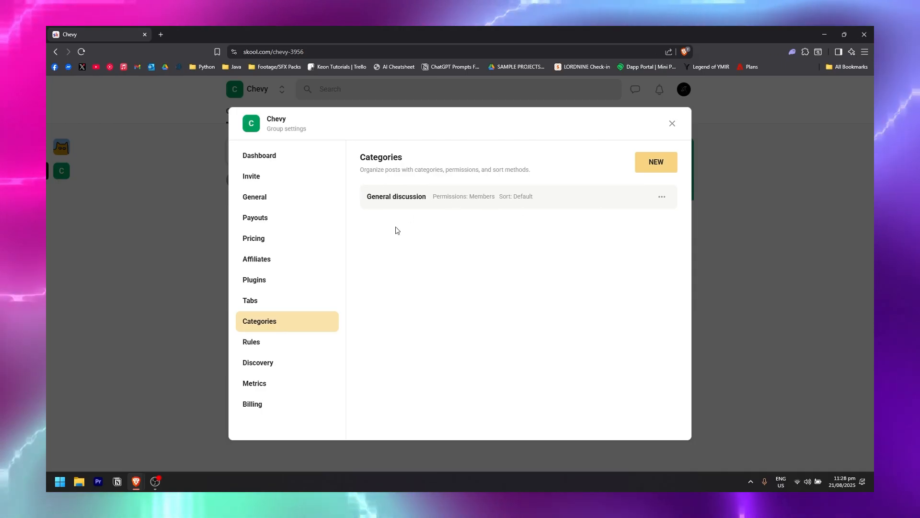
left_click(672, 124)
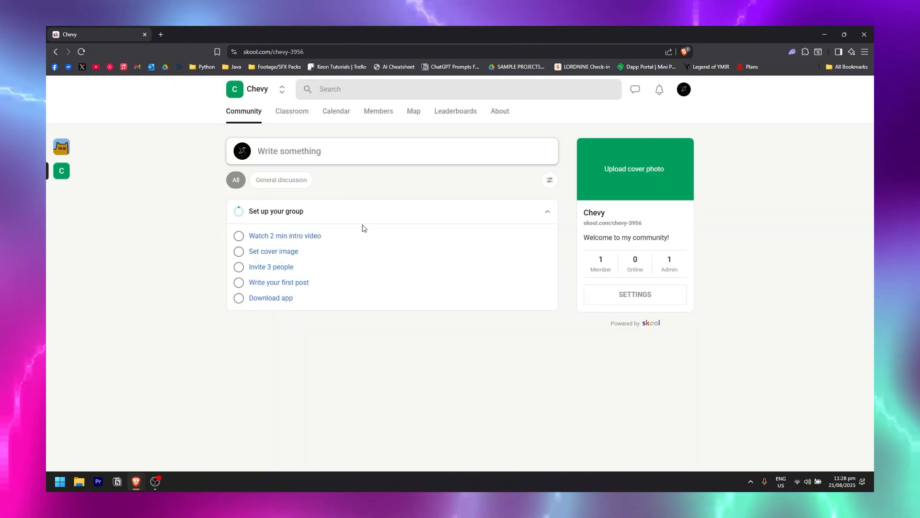
left_click(308, 184)
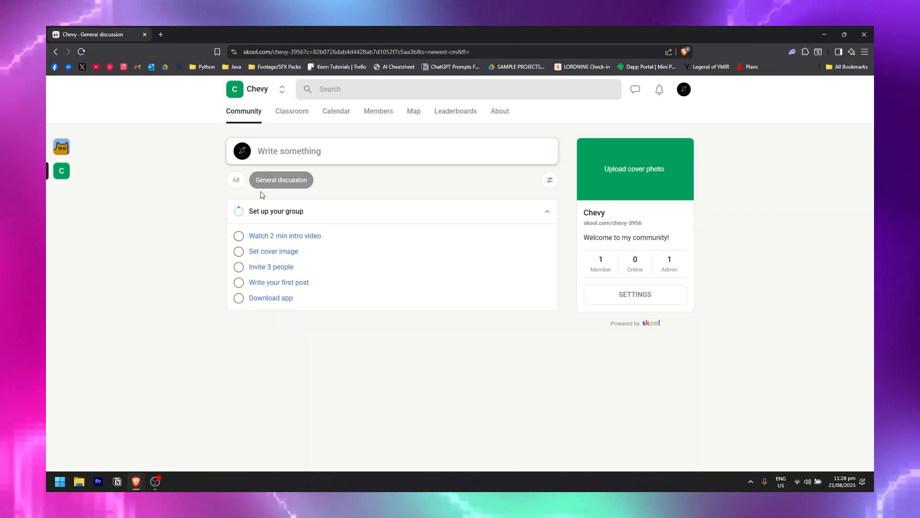
left_click(237, 180)
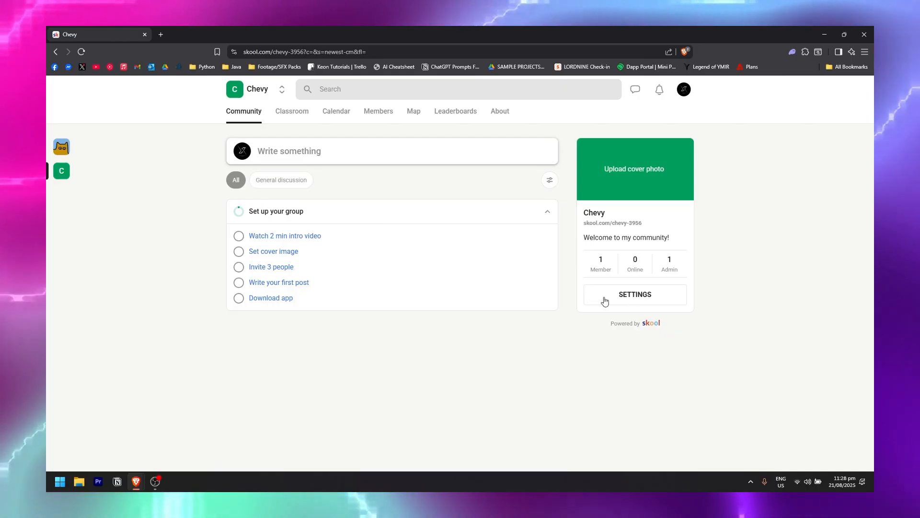
left_click(618, 300)
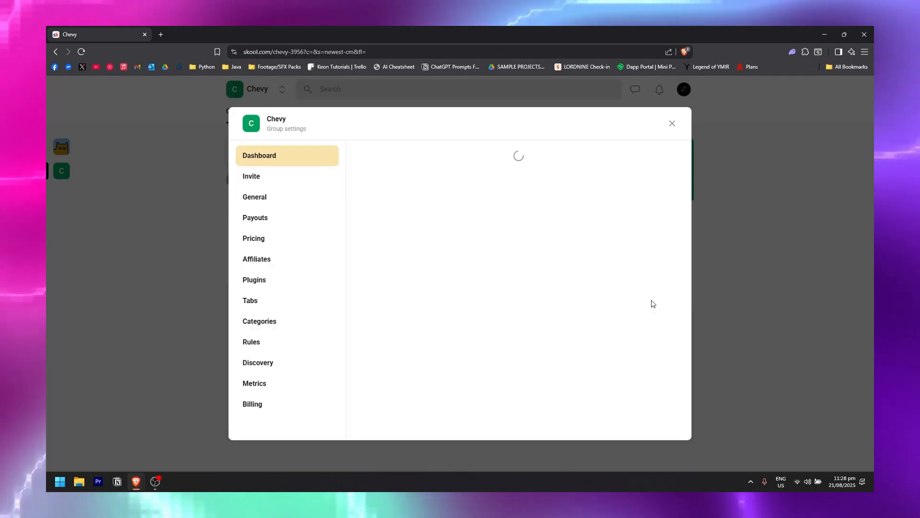
left_click(290, 329)
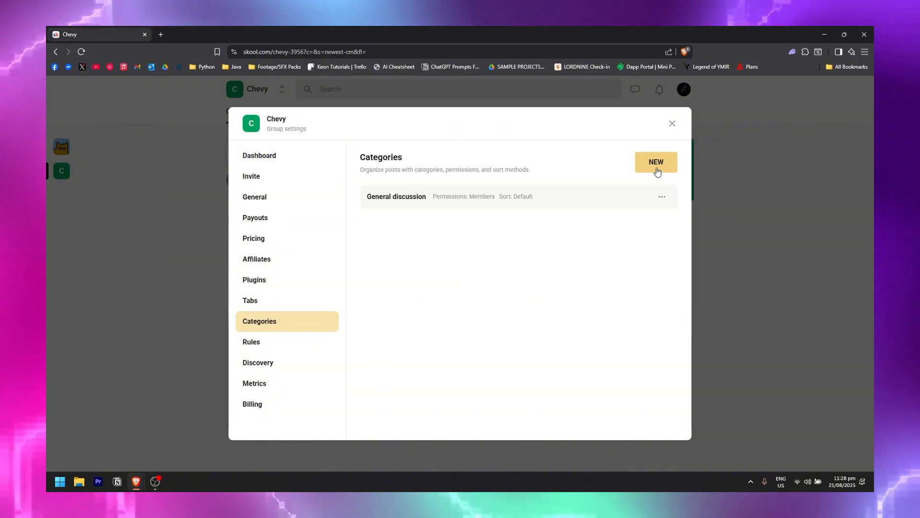
Add a 'Feedback' category with Members permission and Default sort, then close settings.
left_click(656, 171)
left_click(454, 188)
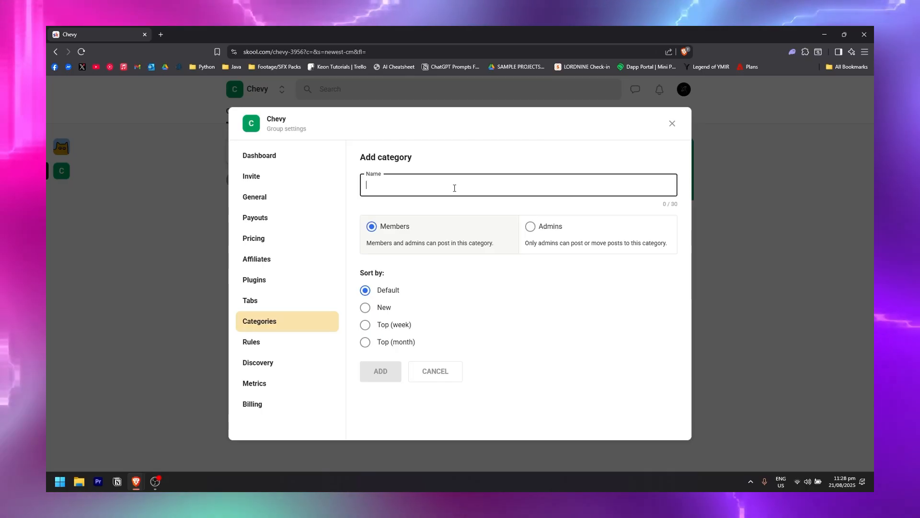
type("Feed")
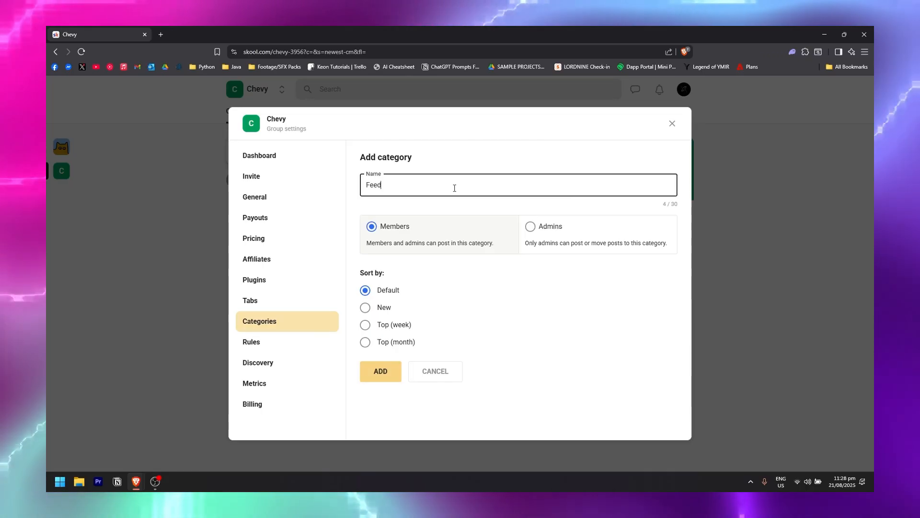
type("back")
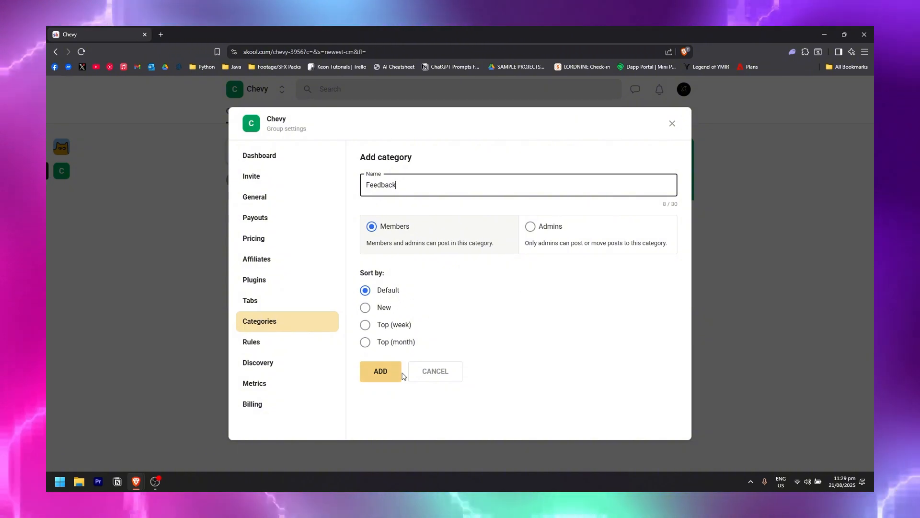
left_click(365, 307)
left_click(366, 342)
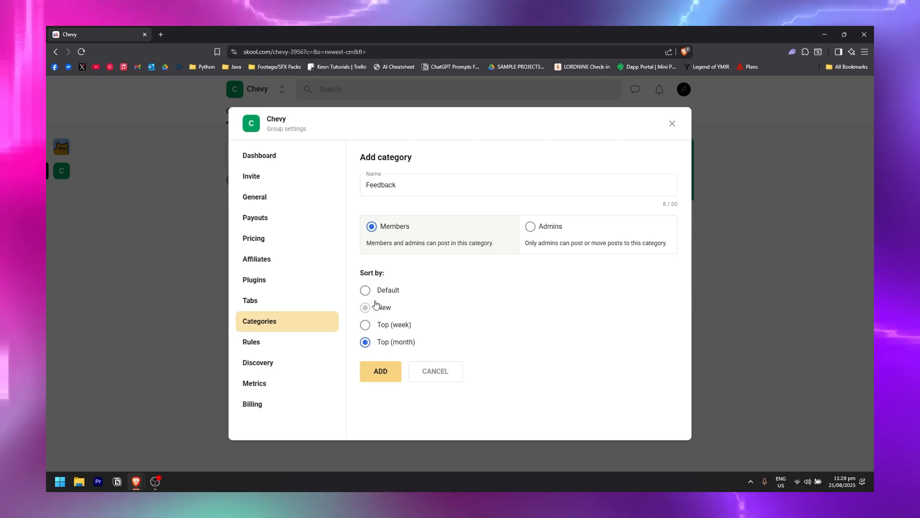
left_click(365, 290)
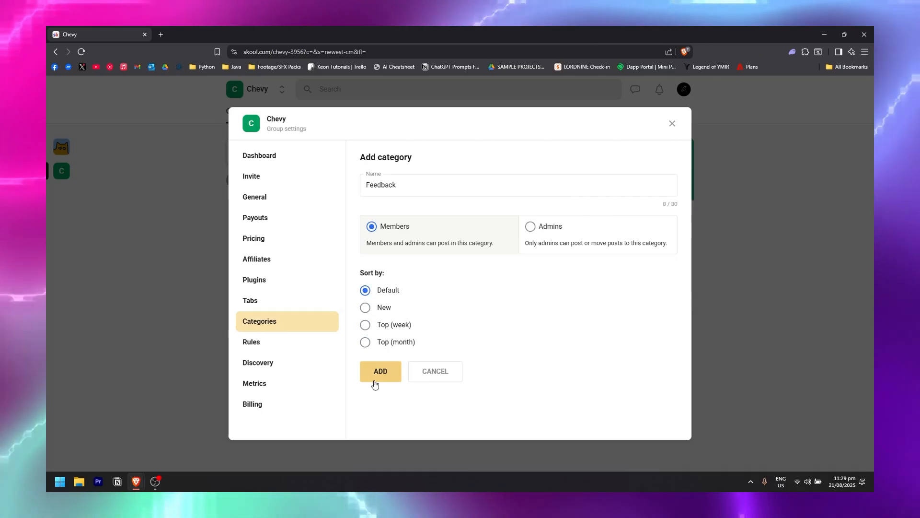
left_click(385, 369)
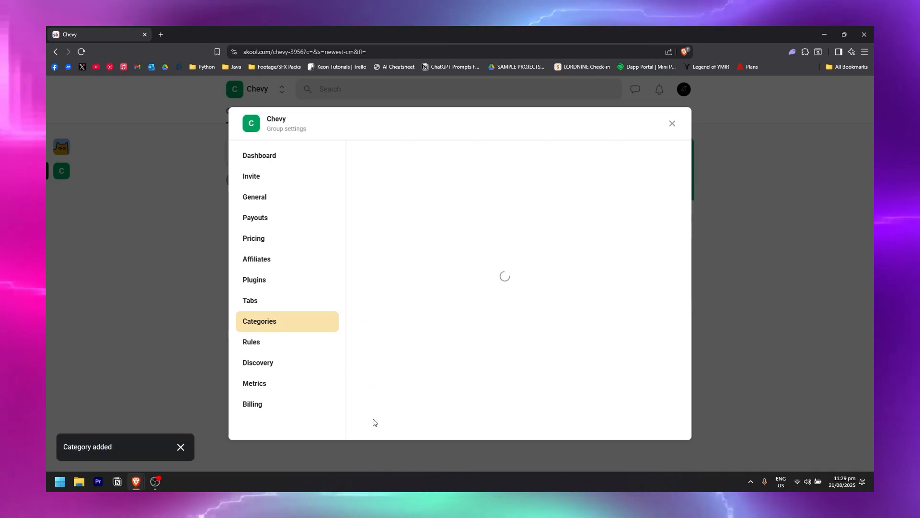
left_click(673, 124)
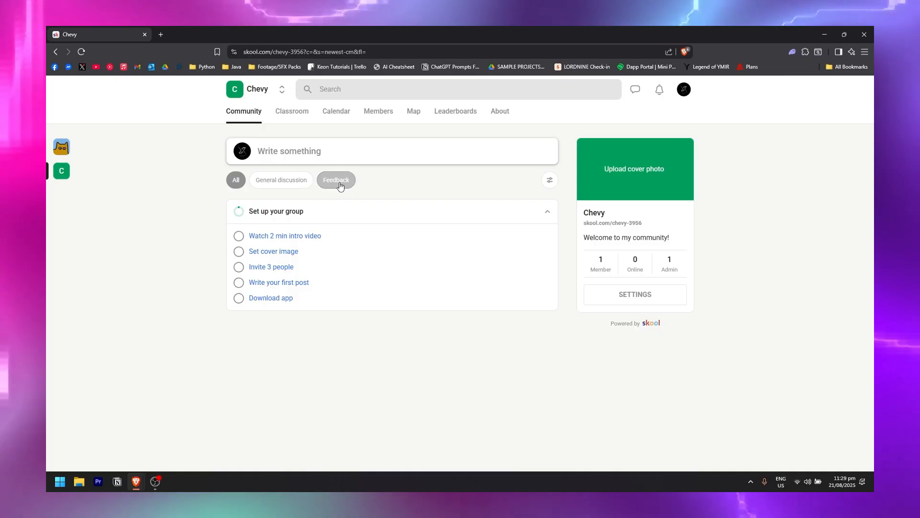
Open General discussion's edit dialog, cancel without changes, then close settings and reload the page.
left_click(646, 305)
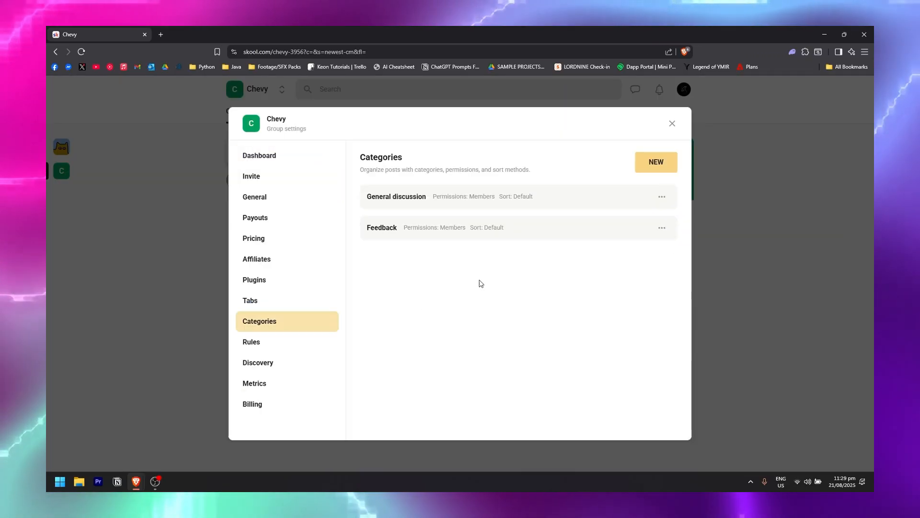
left_click(661, 199)
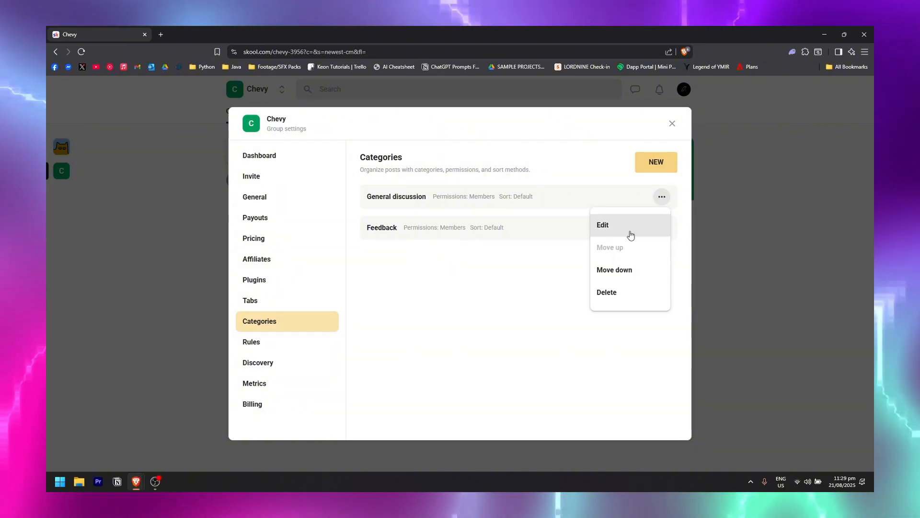
left_click(646, 232)
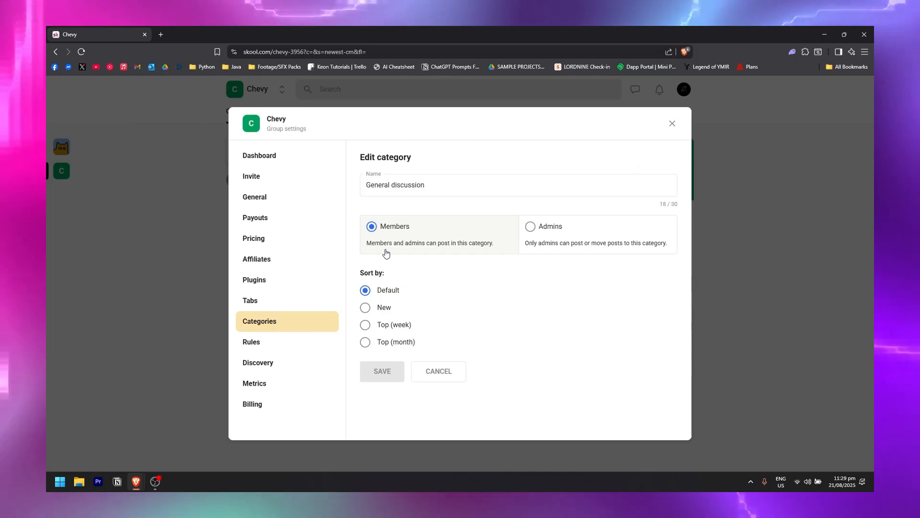
left_click(434, 382)
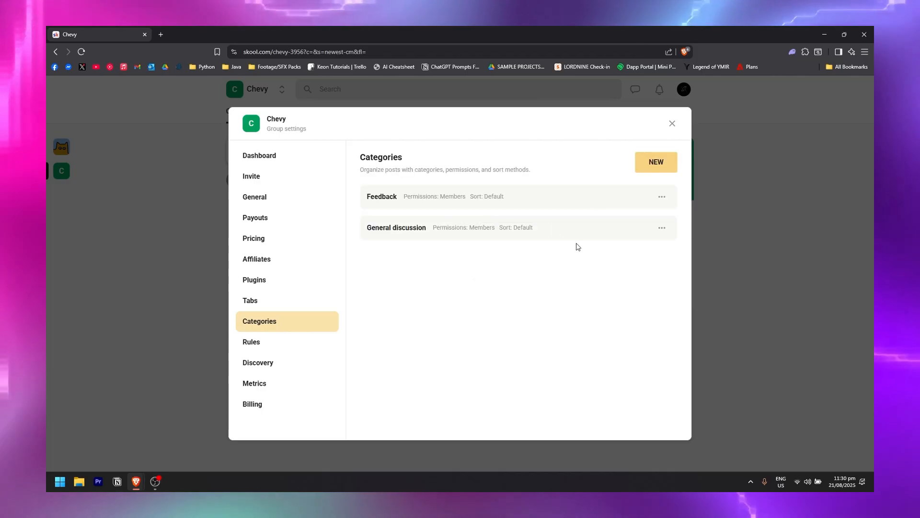
left_click(672, 124)
left_click(81, 52)
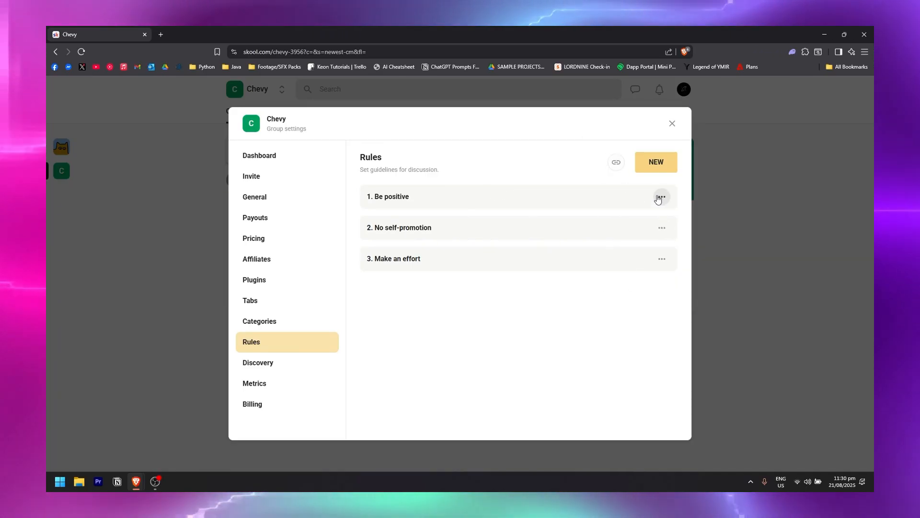
Start adding a new rule, then cancel without creating it.
left_click(662, 163)
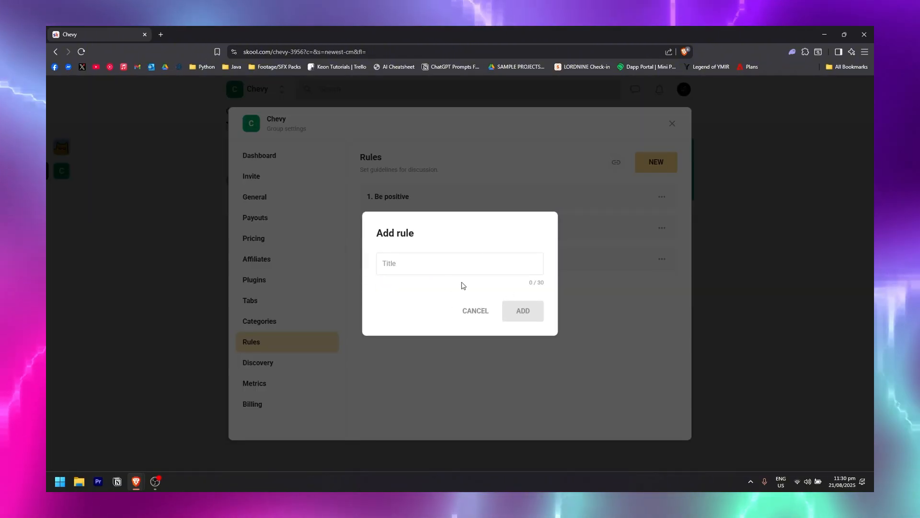
left_click(418, 266)
left_click(475, 310)
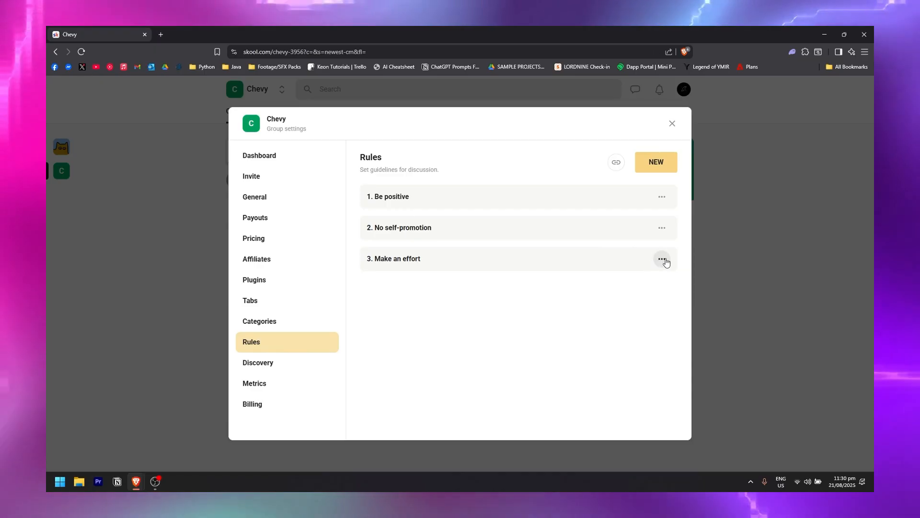
Delete the 'Make an effort' rule and view the group's Discovery settings.
left_click(665, 259)
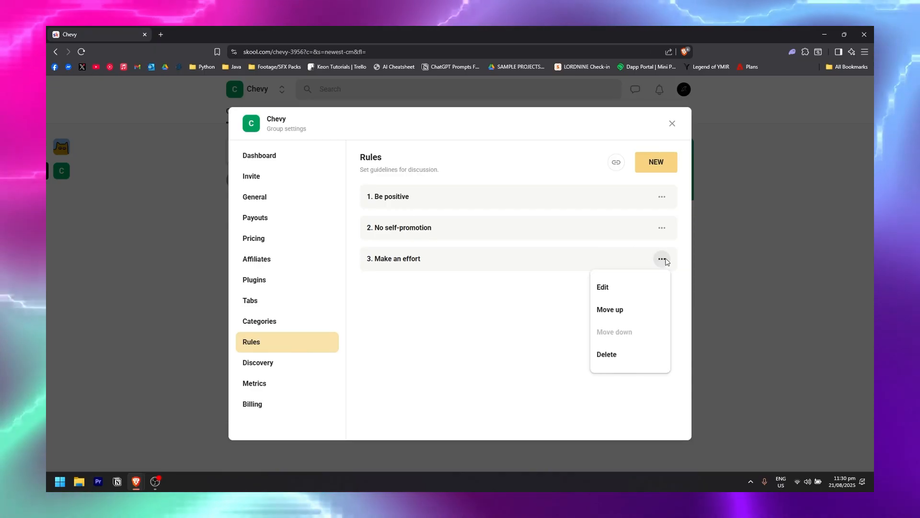
left_click(611, 357)
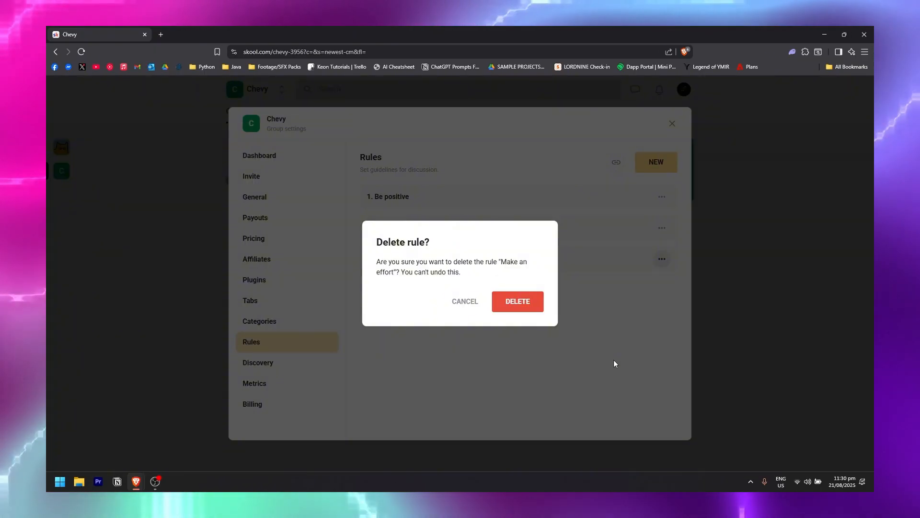
left_click(522, 307)
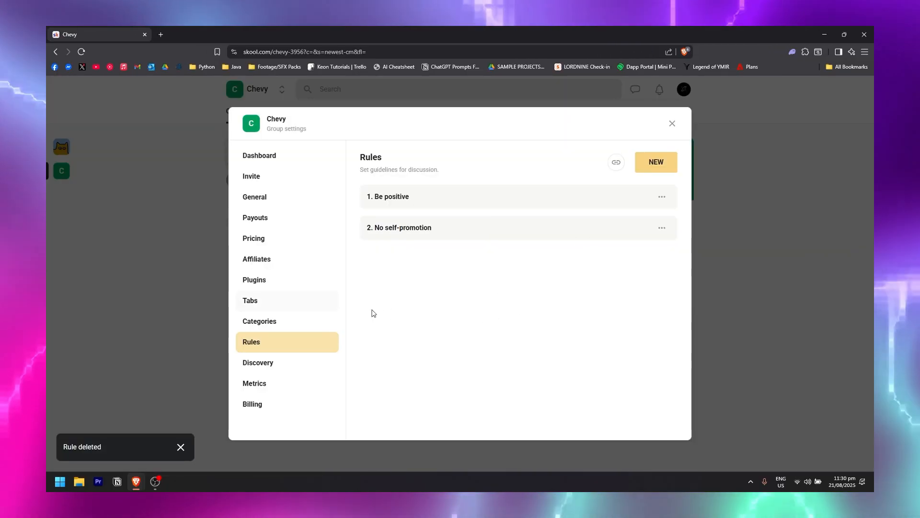
left_click(273, 367)
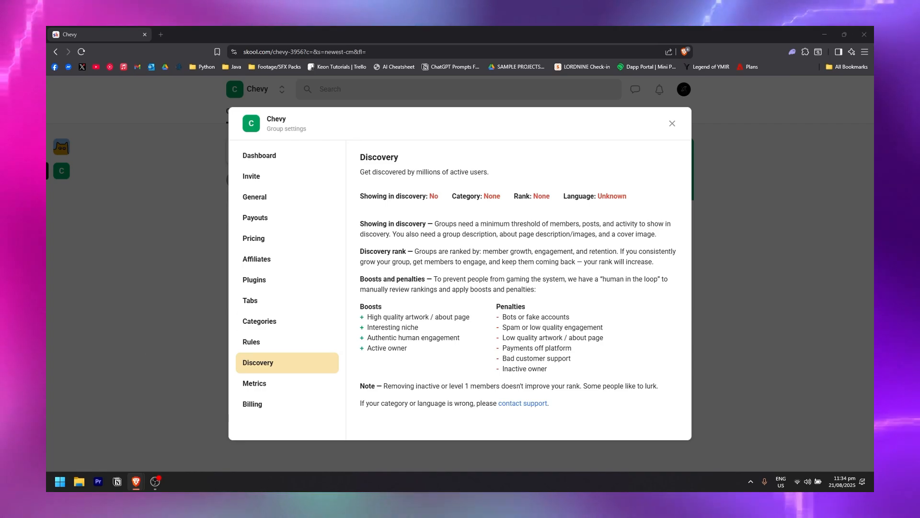
Show the group's Metrics section with its 30-day member growth charts.
left_click(255, 384)
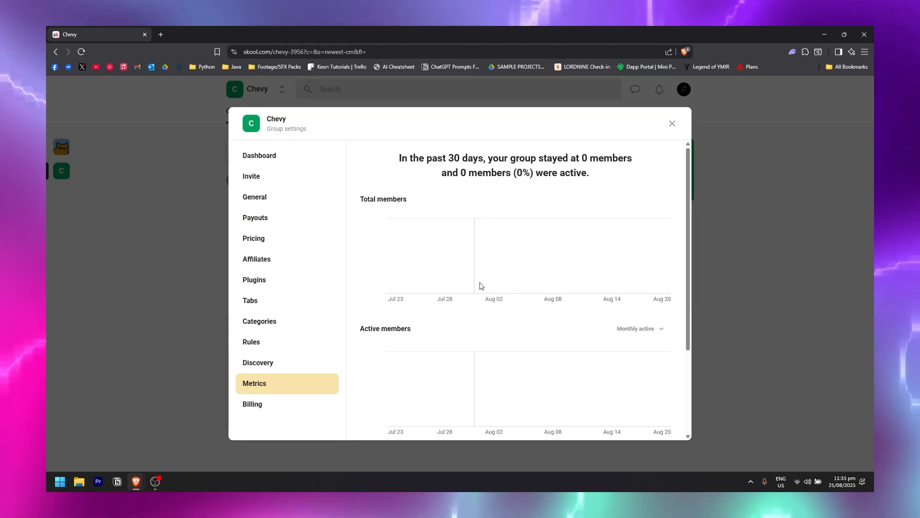
Scroll through the Metrics activity charts, then view the Billing page with the free-trial details.
scroll(485, 308, "down", 2)
scroll(467, 308, "up", 2)
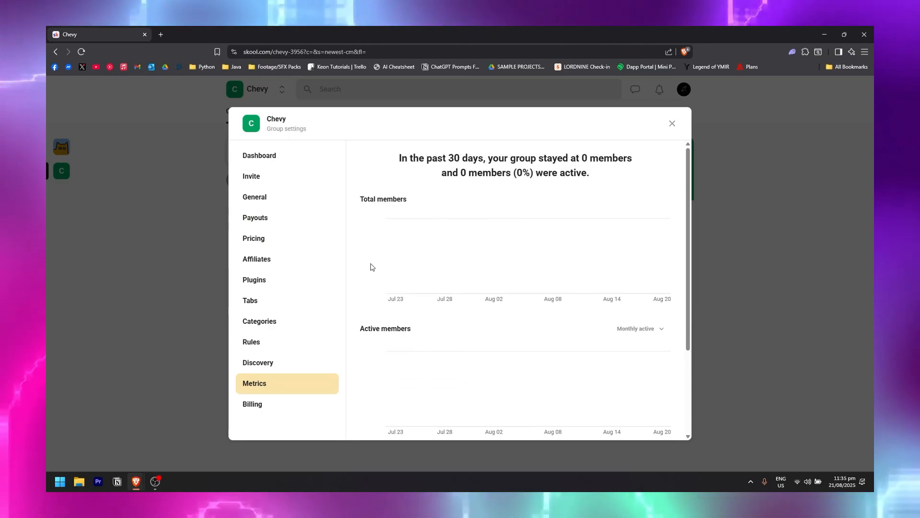
scroll(431, 282, "down", 3)
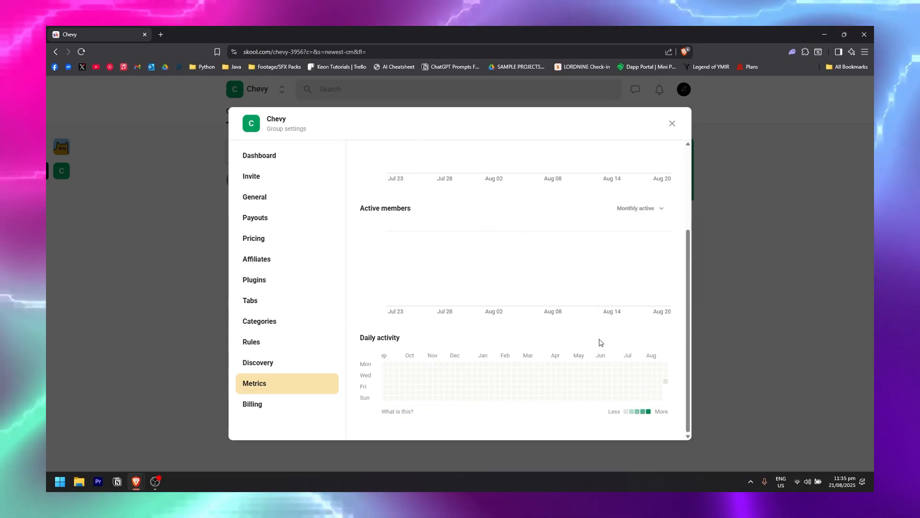
left_click(307, 406)
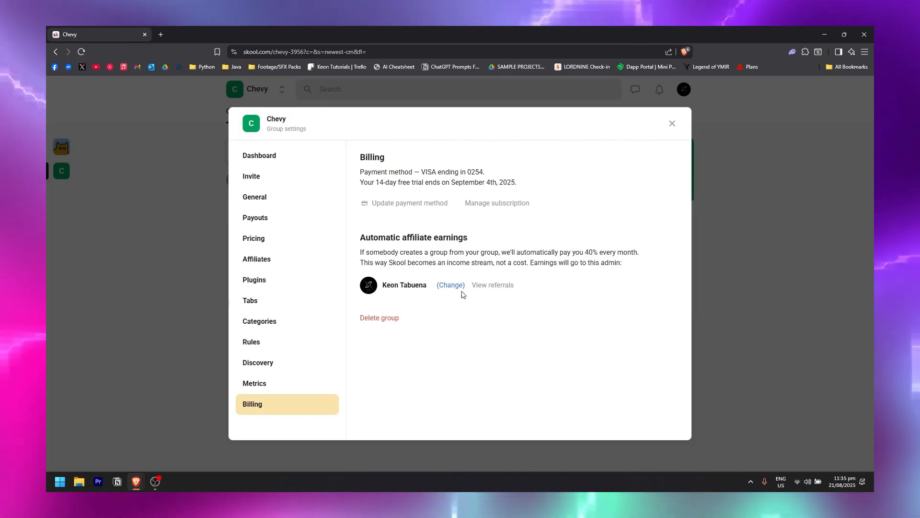
Start a new Classroom course named 'Shorts Masterclass' with the description 'Test'.
key("Escape")
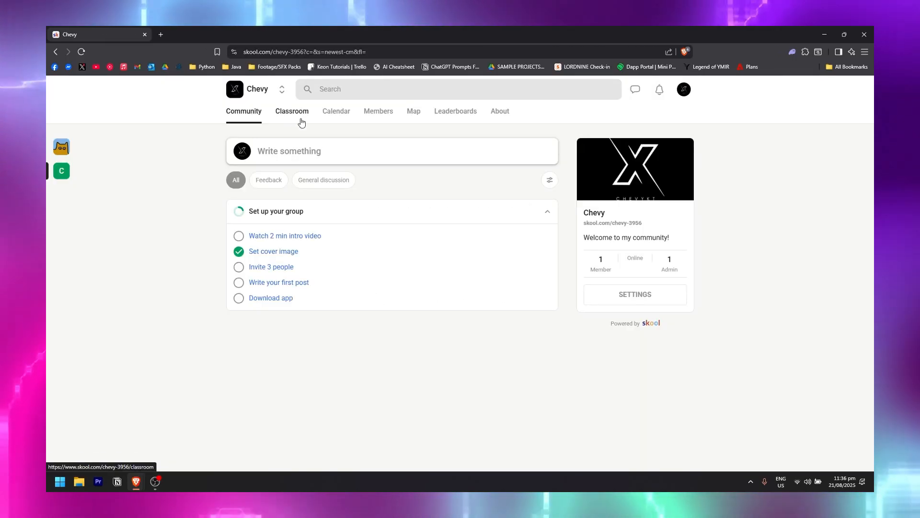
left_click(305, 119)
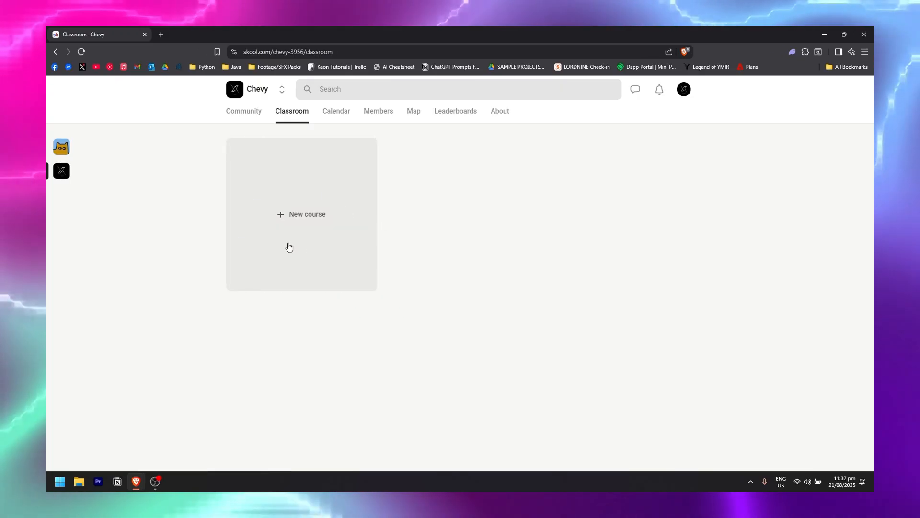
left_click(316, 219)
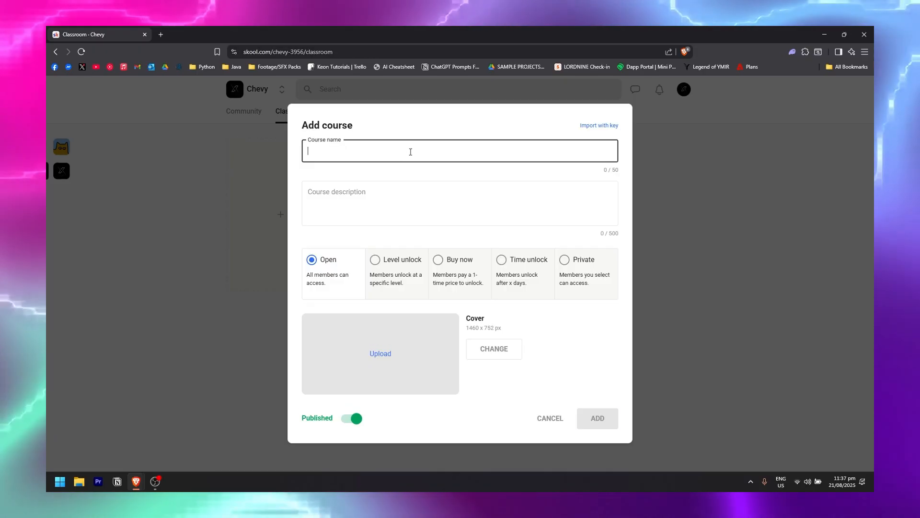
key("ctrl+v")
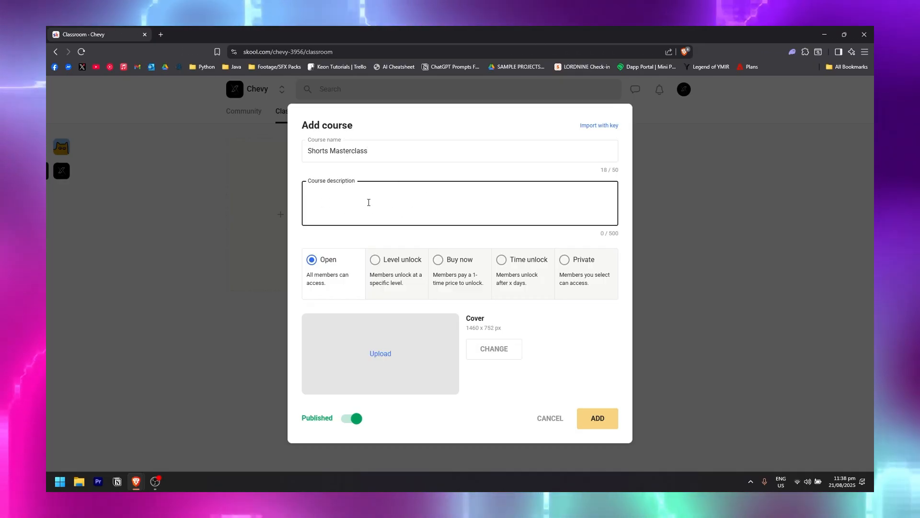
type("T")
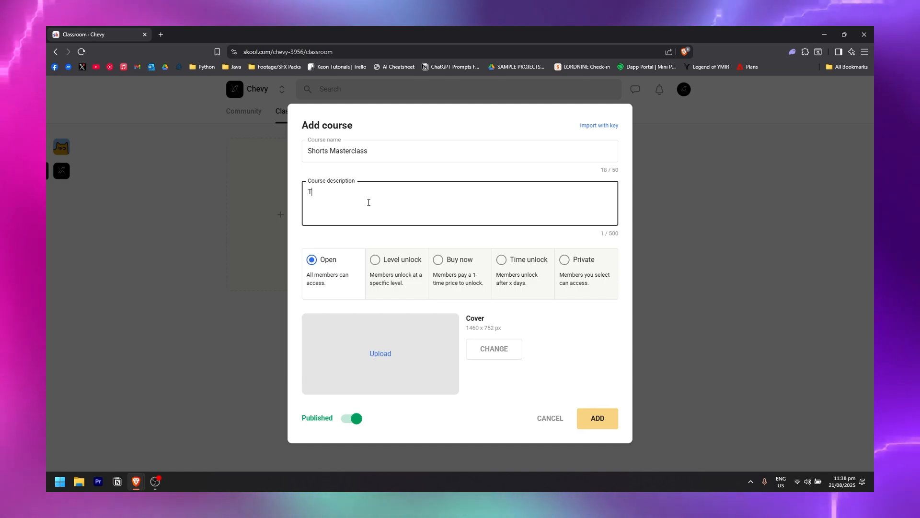
type("est")
left_click(337, 273)
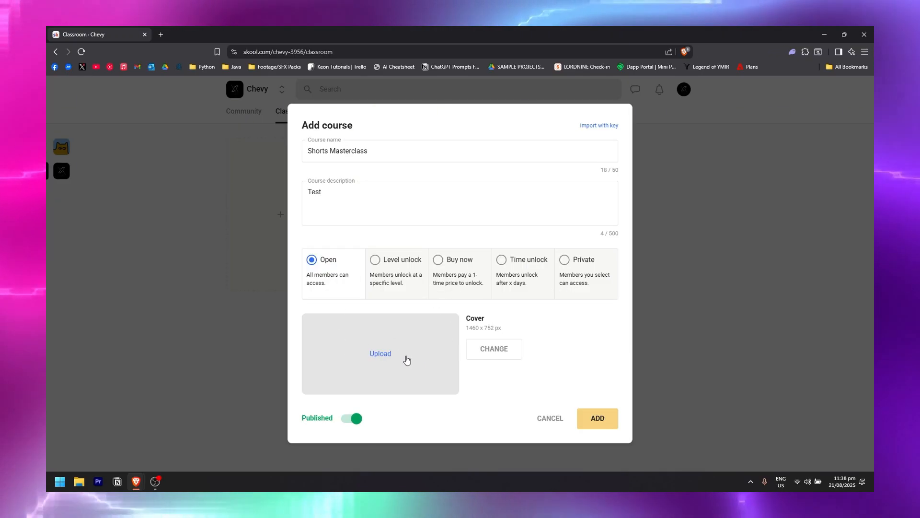
Upload and crop the X logo cover image and keep the course Published.
left_click(382, 351)
left_click(508, 329)
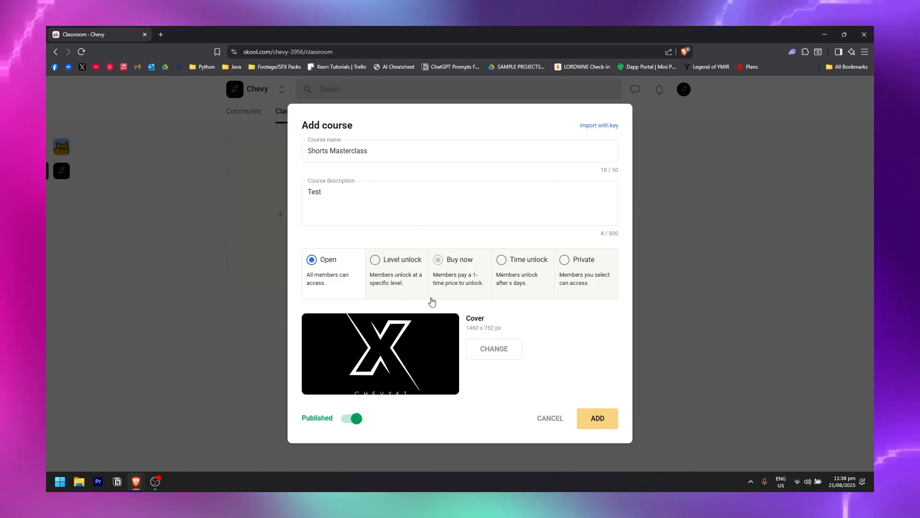
left_click(353, 423)
left_click(339, 423)
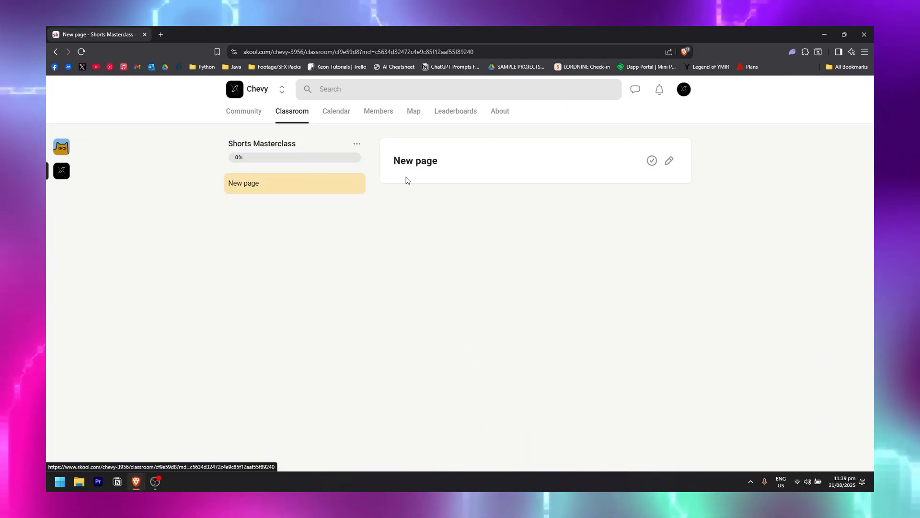
Add a second page to the Shorts Masterclass course from its options menu.
left_click(357, 143)
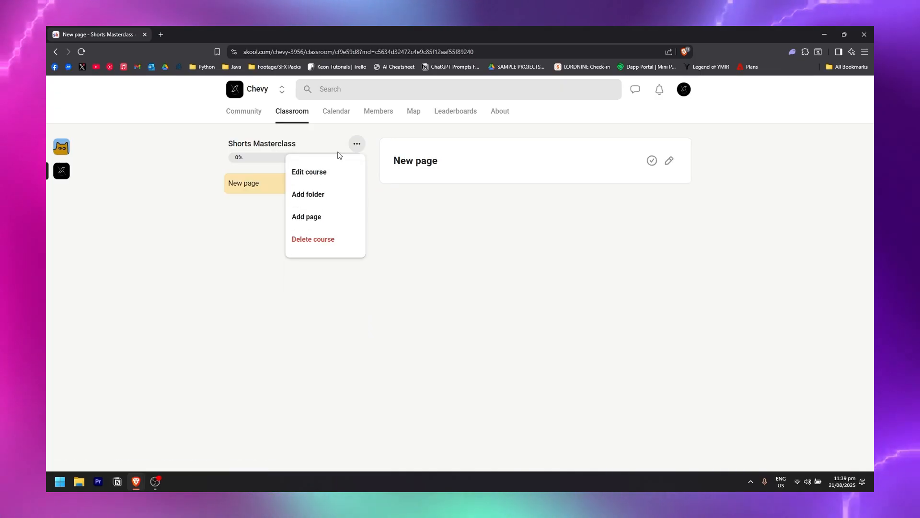
left_click(311, 225)
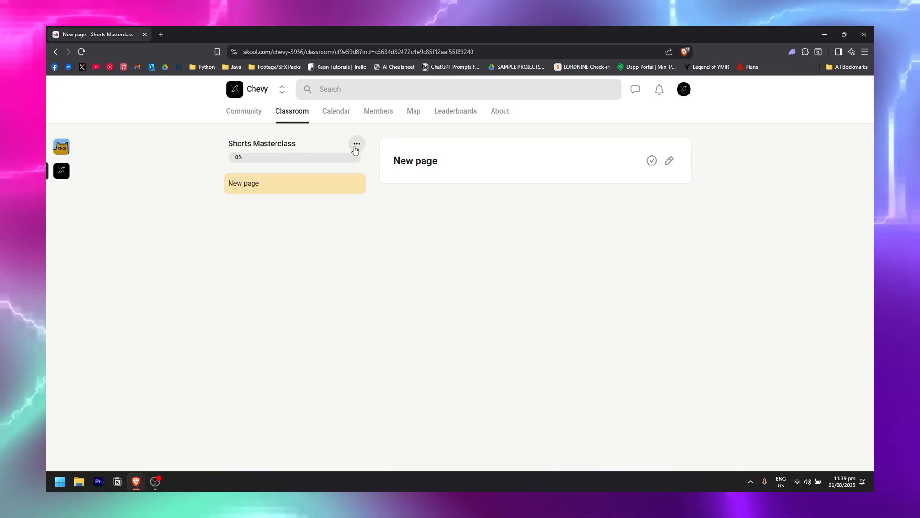
left_click(356, 147)
left_click(314, 215)
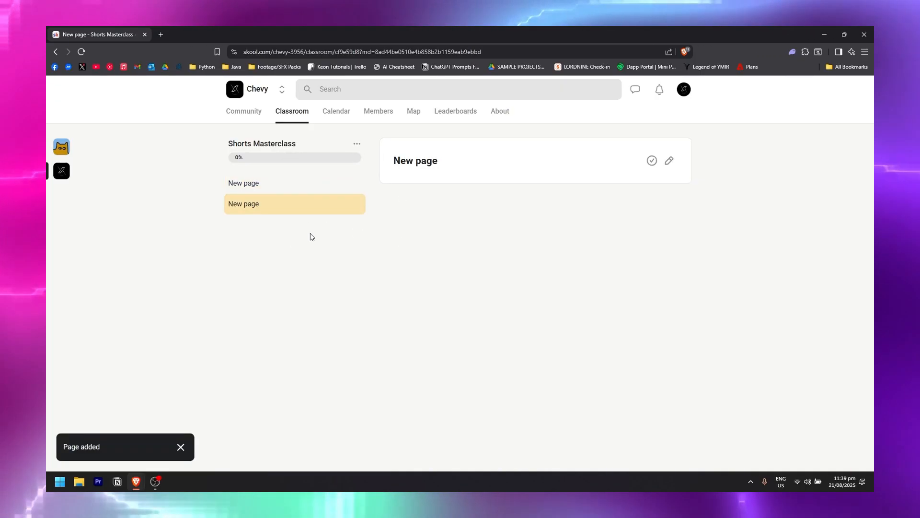
Mark the first 'New page' lesson as done and open it in the editor.
left_click(286, 192)
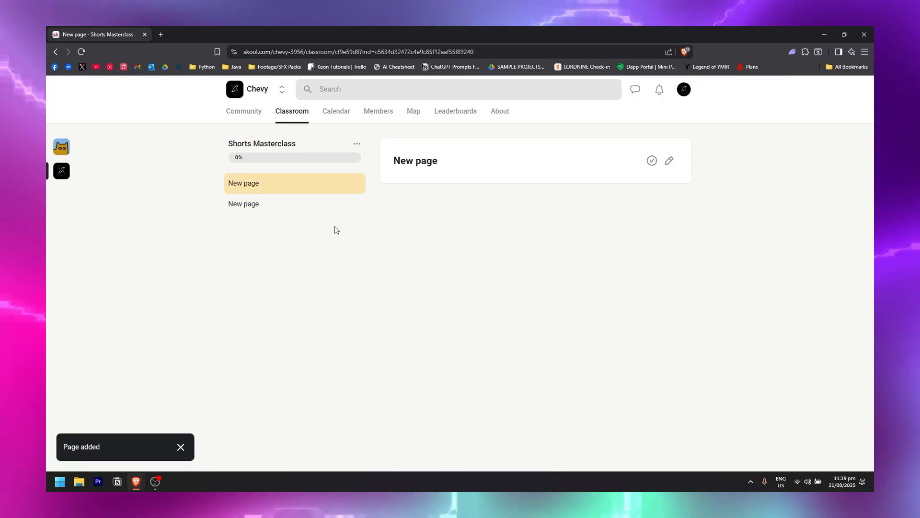
left_click(356, 184)
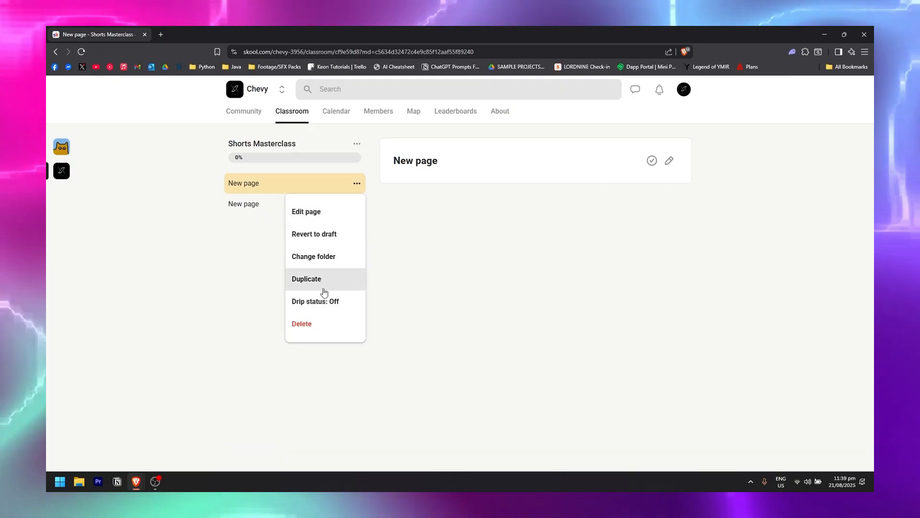
left_click(594, 235)
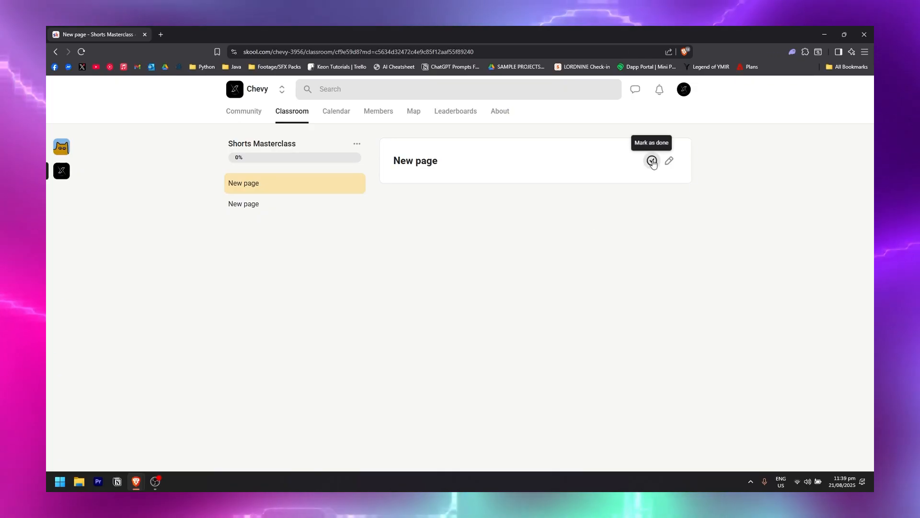
left_click(652, 162)
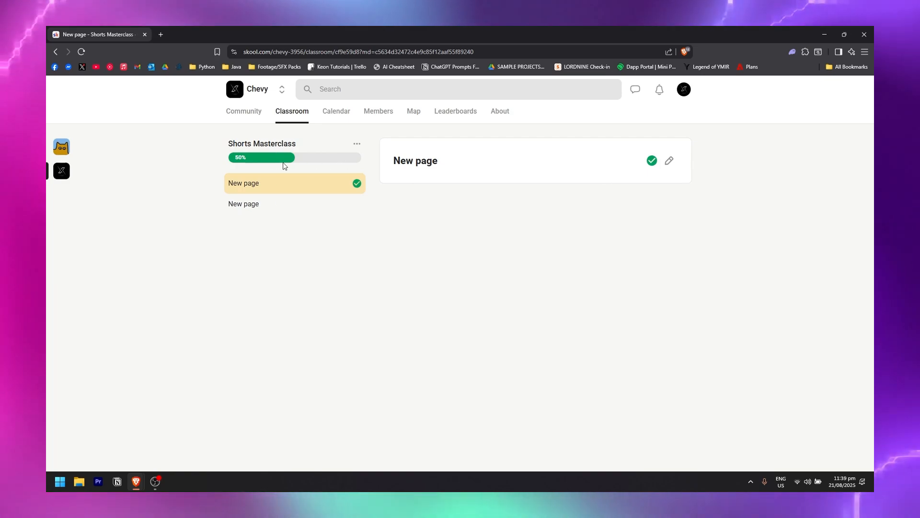
left_click(669, 163)
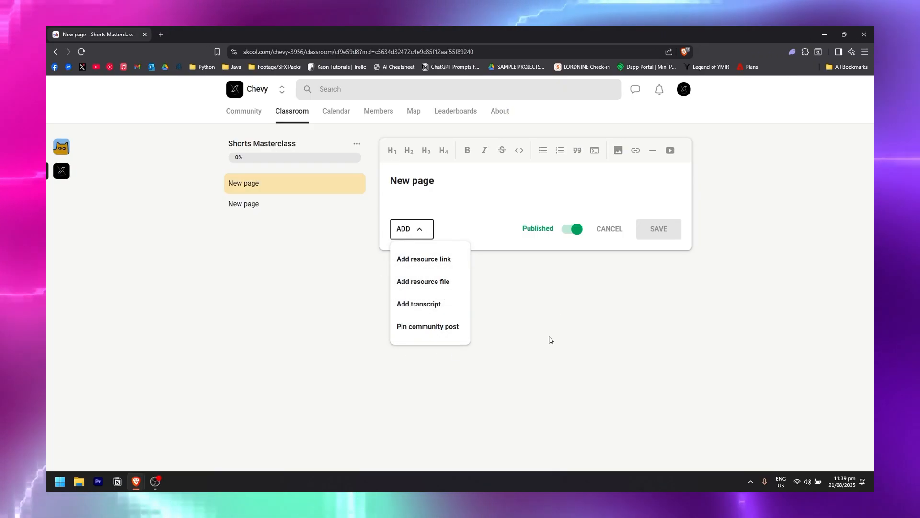
left_click(606, 332)
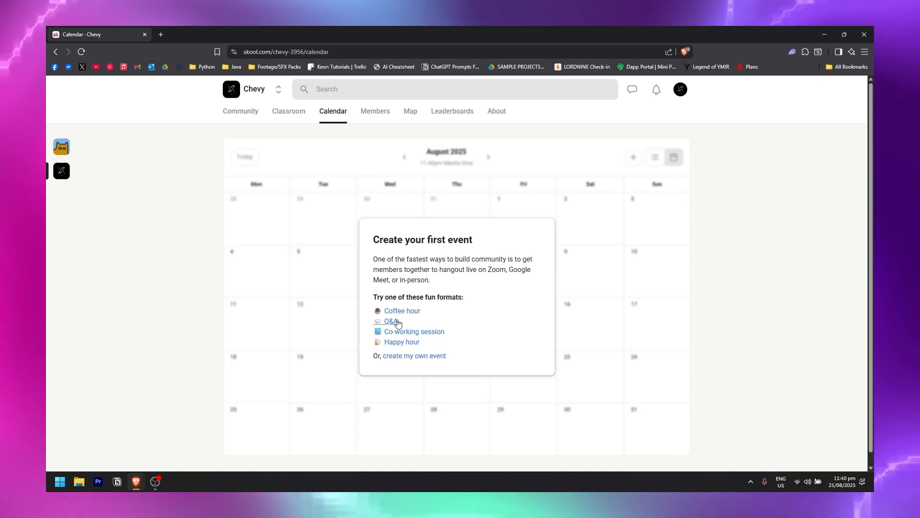
Start a Coffee hour event from a suggested format, open to all members.
left_click(408, 312)
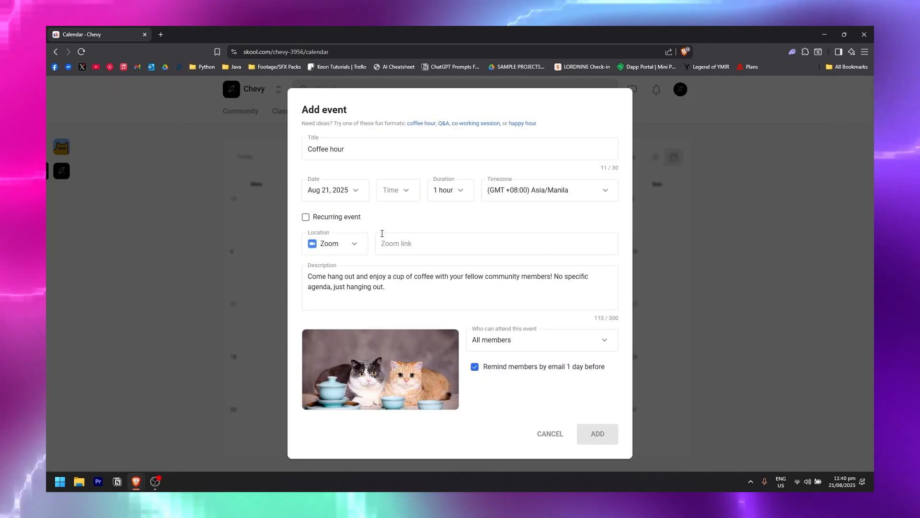
left_click(350, 246)
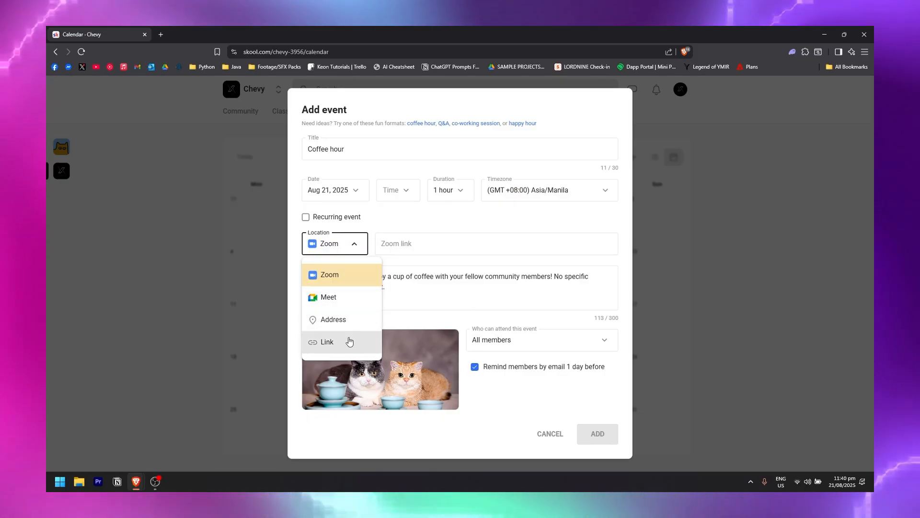
left_click(354, 247)
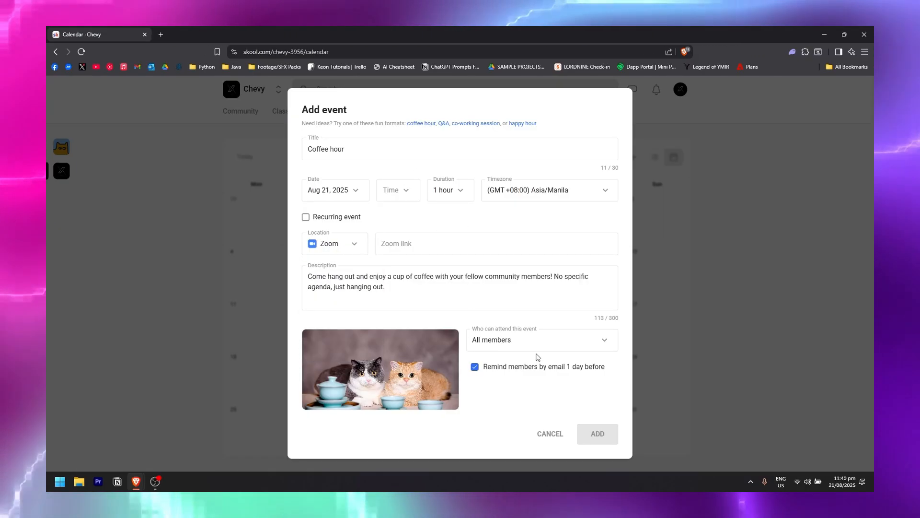
left_click(549, 339)
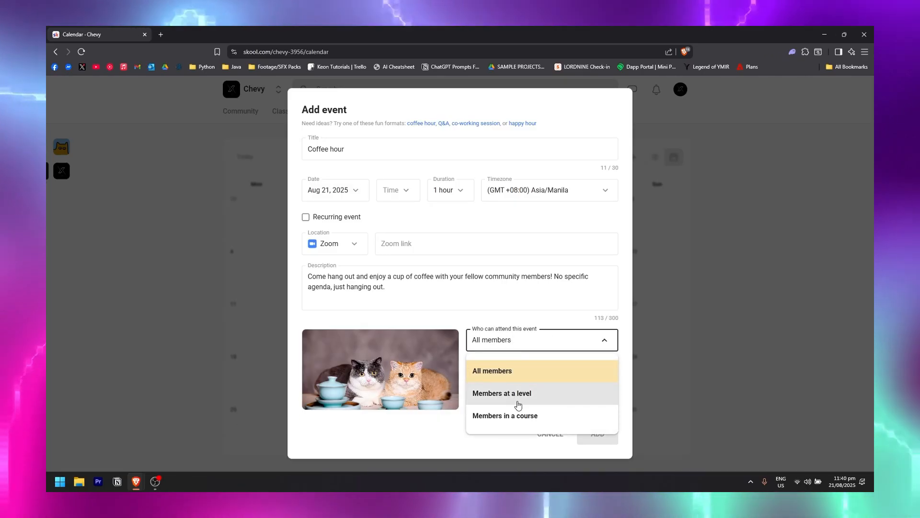
left_click(613, 343)
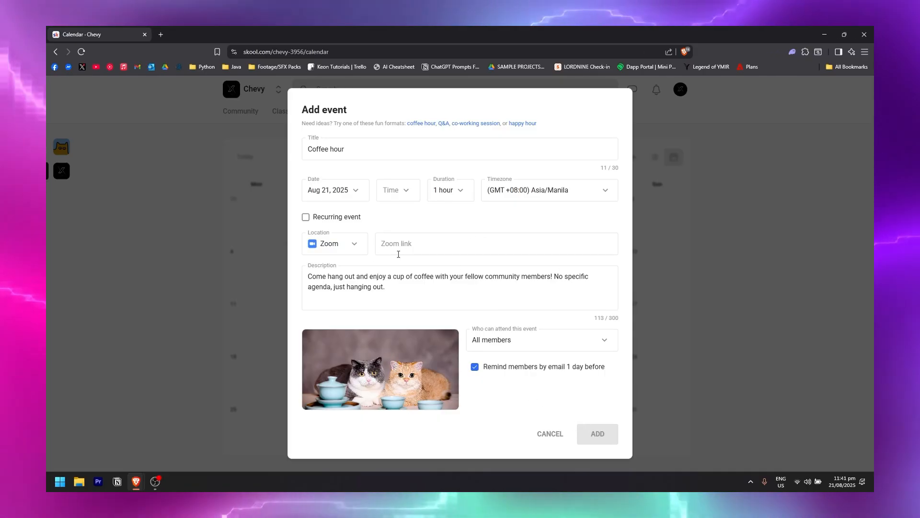
Set the event location to a street address and the start time to 8:30am.
left_click(331, 244)
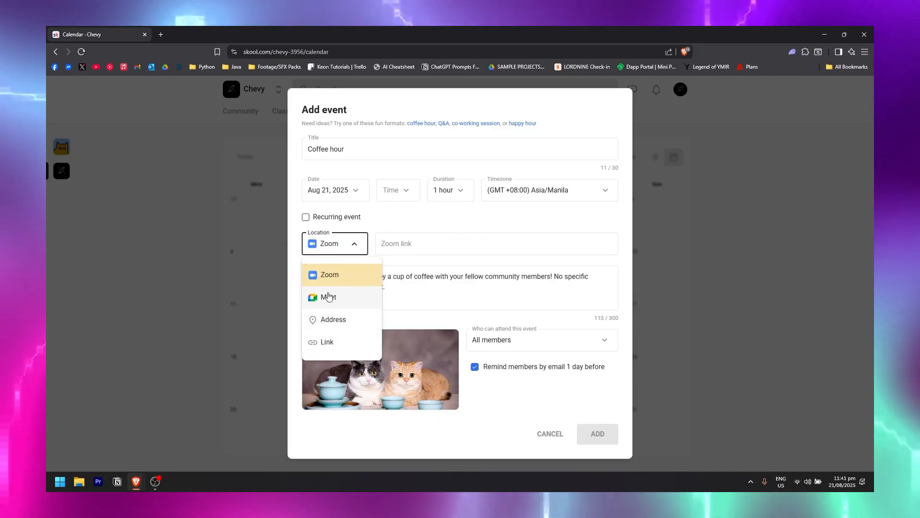
left_click(325, 318)
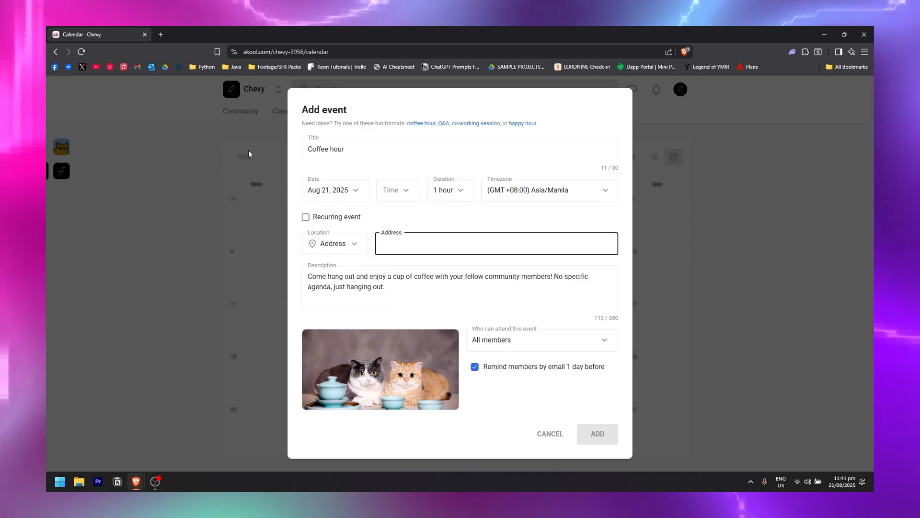
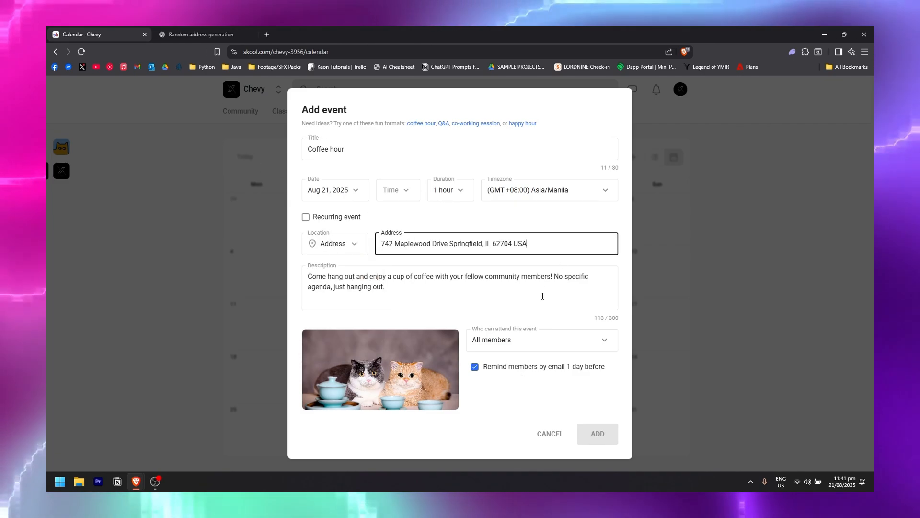
left_click(400, 190)
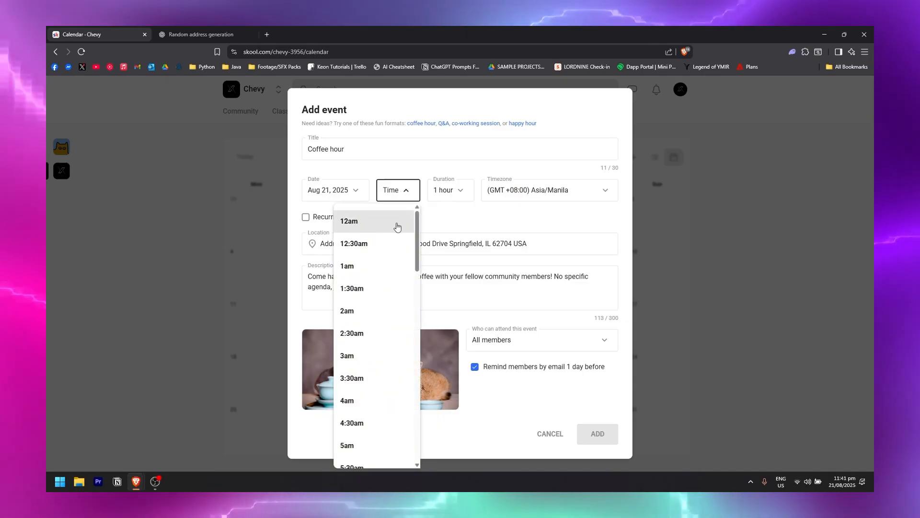
scroll(373, 307, "down", 7)
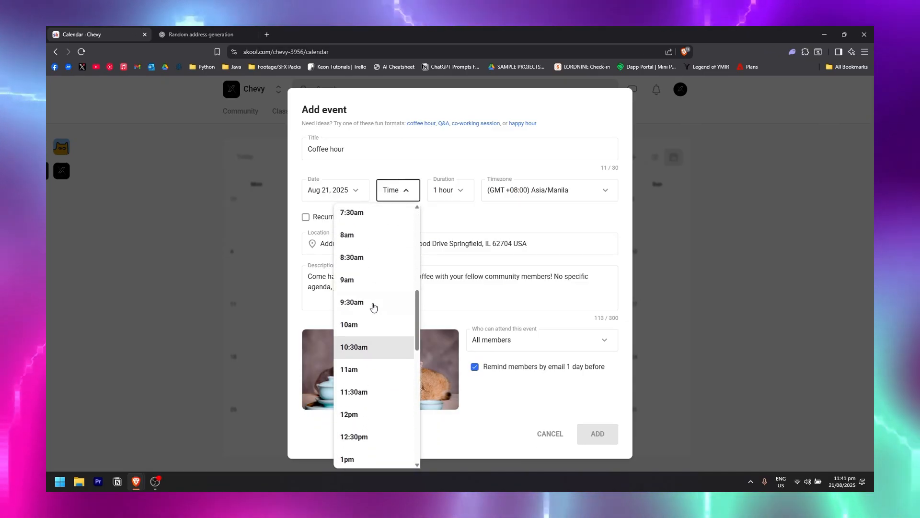
scroll(374, 307, "up", 2)
left_click(355, 298)
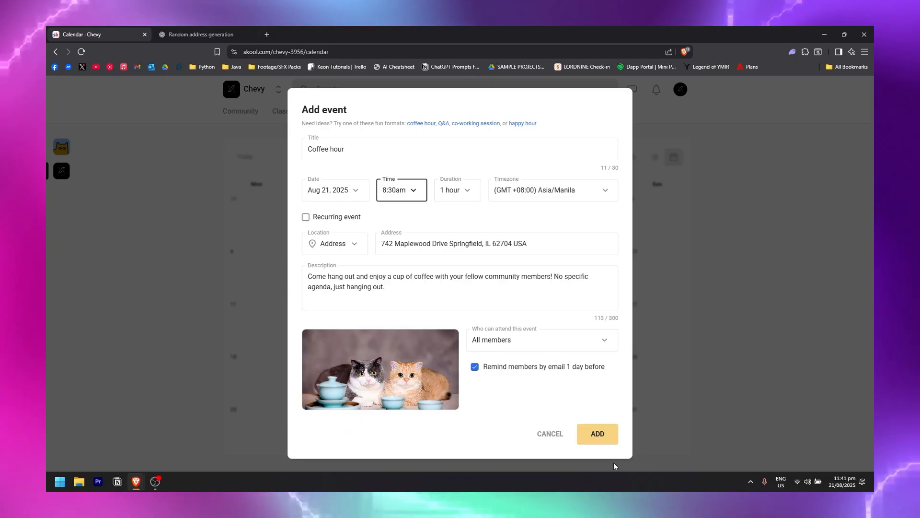
Add the Coffee hour event to the calendar, then view the Members page.
left_click(597, 433)
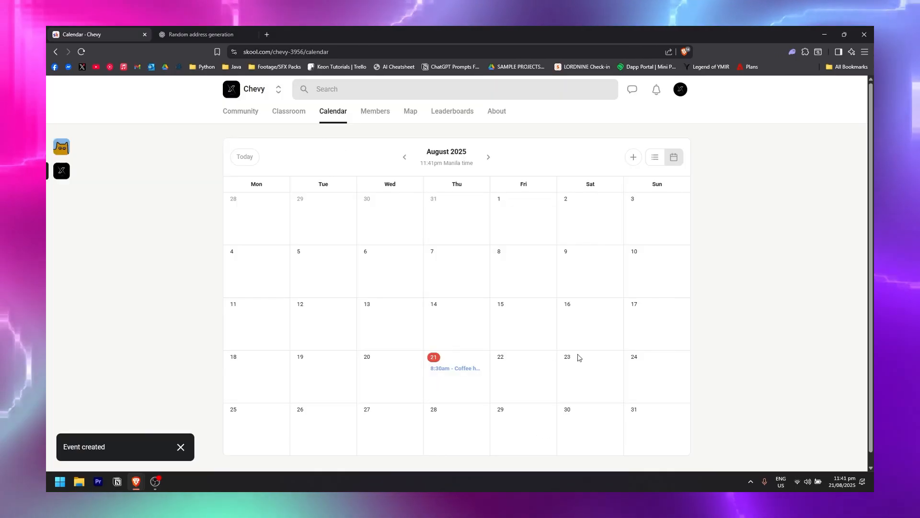
scroll(485, 326, "down", 1)
scroll(463, 383, "up", 1)
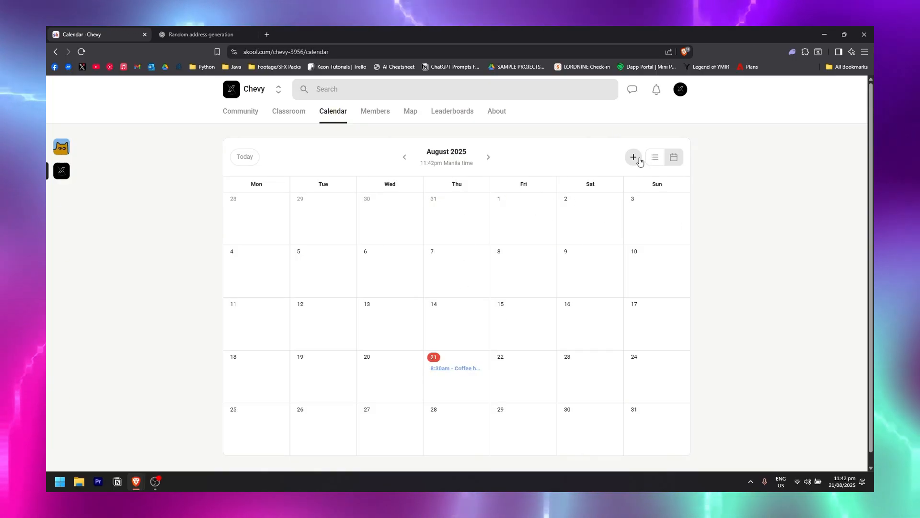
left_click(376, 111)
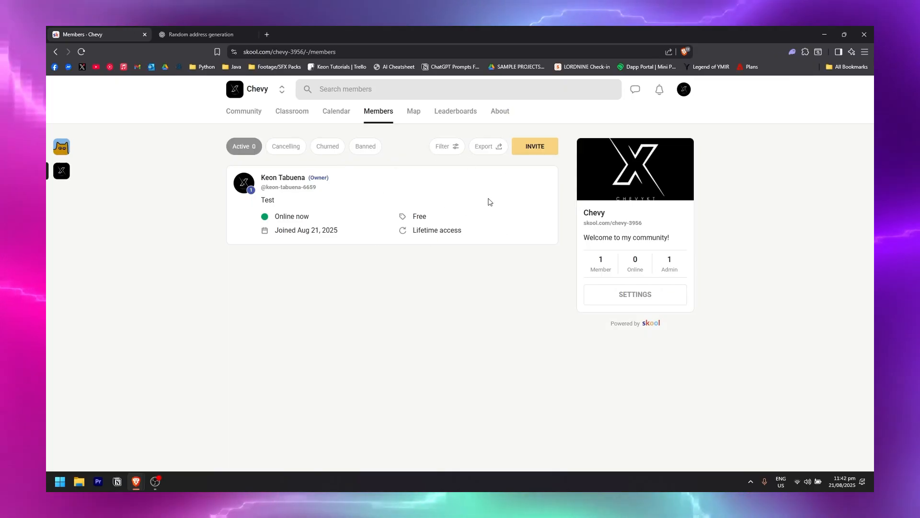
Check the member invite options, the cancelling-memberships list, and the member filter and sort options.
left_click(545, 152)
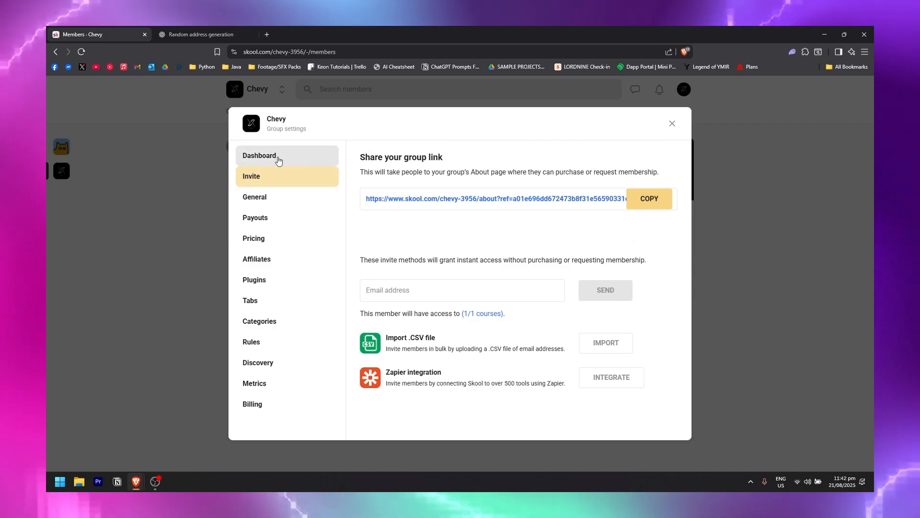
left_click(674, 130)
left_click(286, 147)
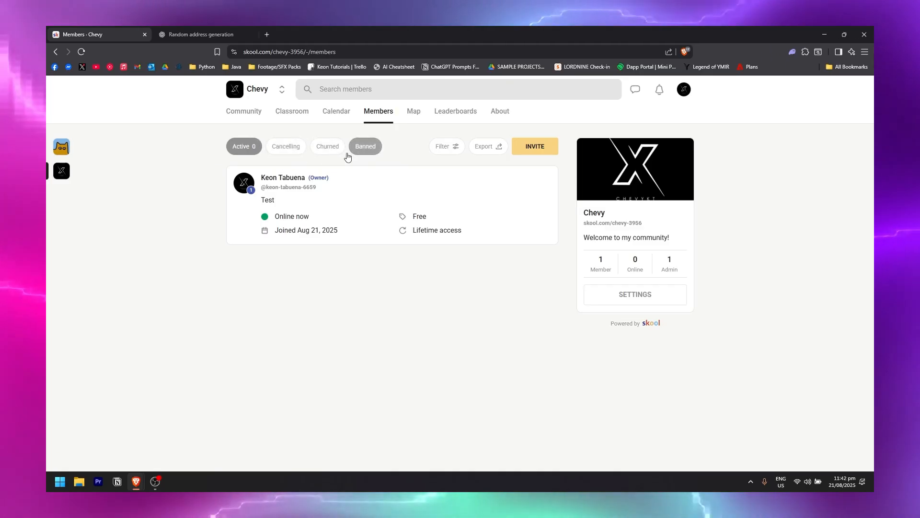
left_click(436, 147)
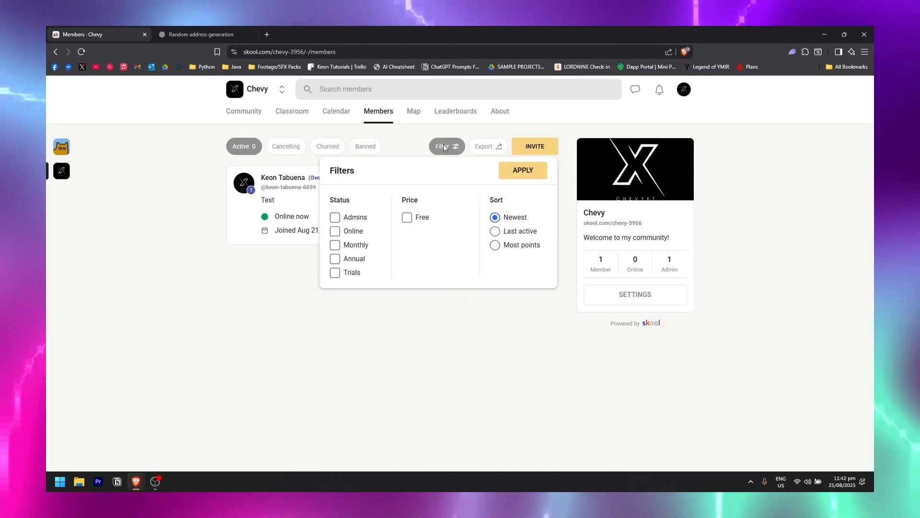
left_click(489, 152)
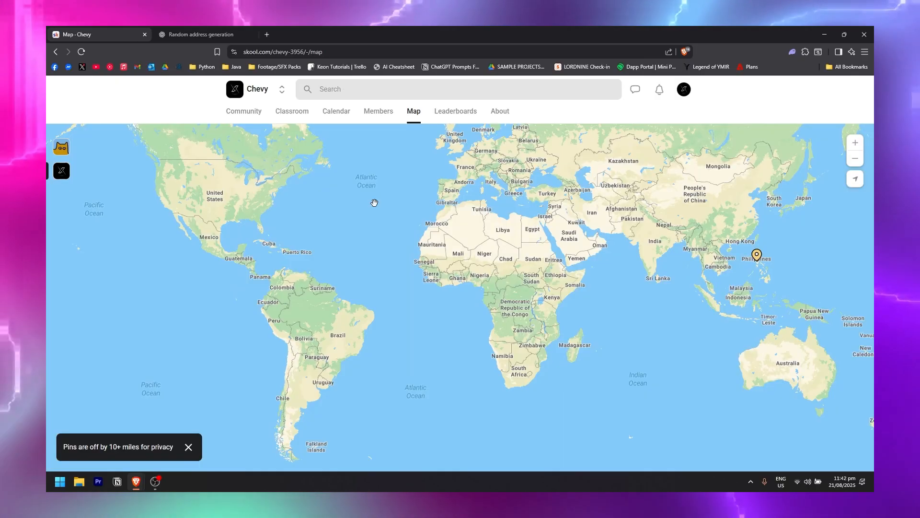
Zoom the member map in and out, then view the Leaderboards page with its nine levels.
scroll(573, 317, "up", 2)
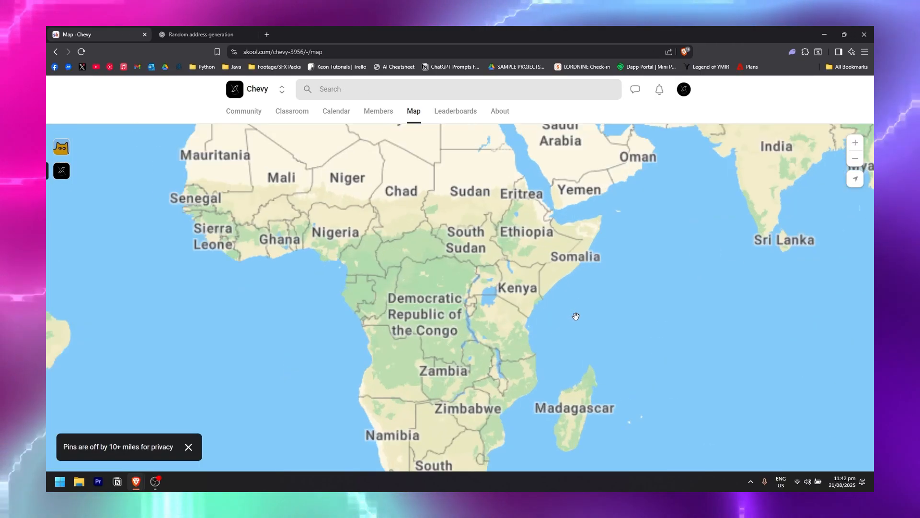
scroll(570, 306, "down", 2)
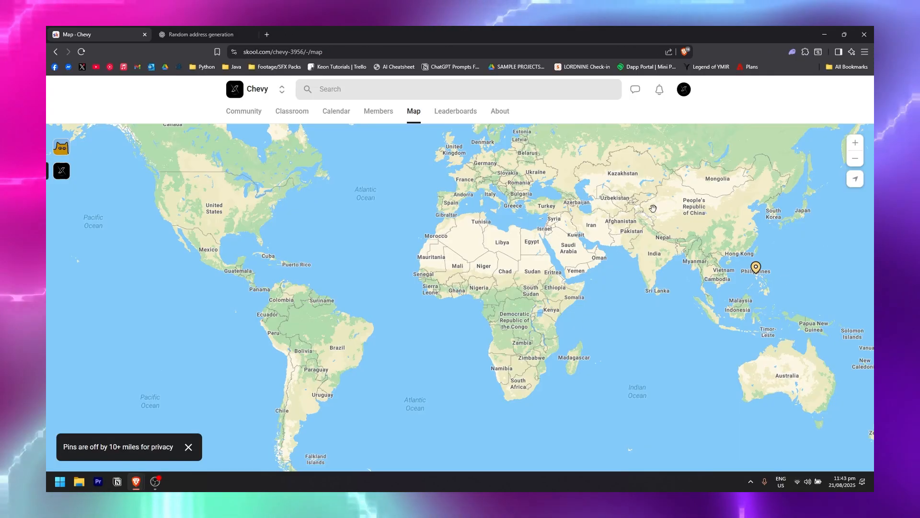
left_click(455, 112)
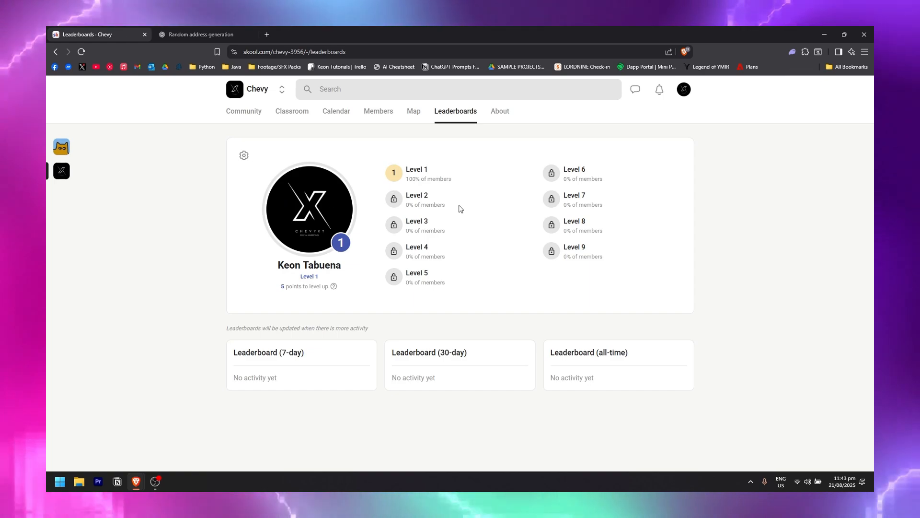
Rename Level 1 to 'Newbie' and Level 9 to 'Advanced', save, then view the About page.
left_click(245, 159)
left_click(430, 173)
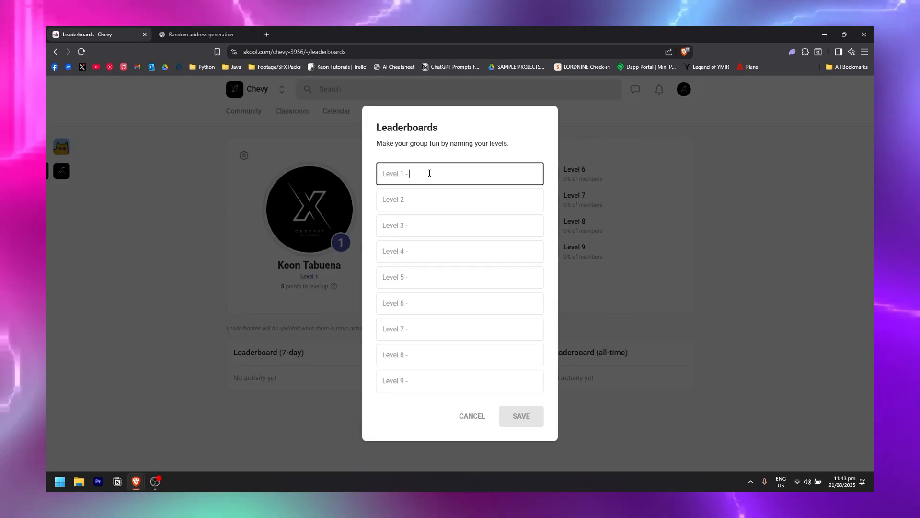
type("Newbie")
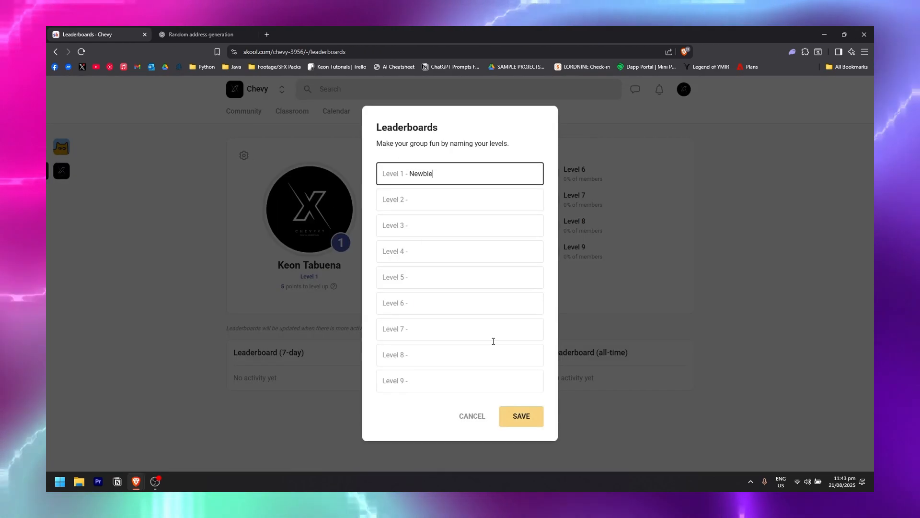
left_click(437, 384)
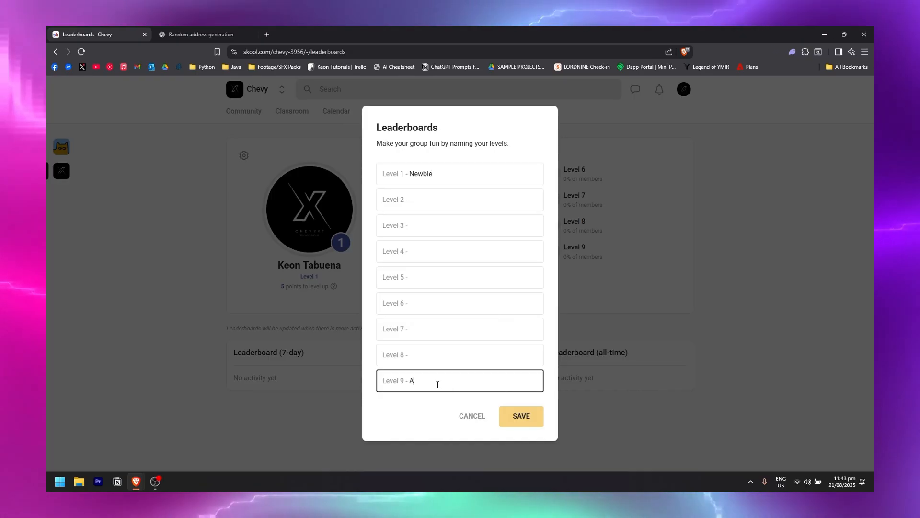
type("Advanced")
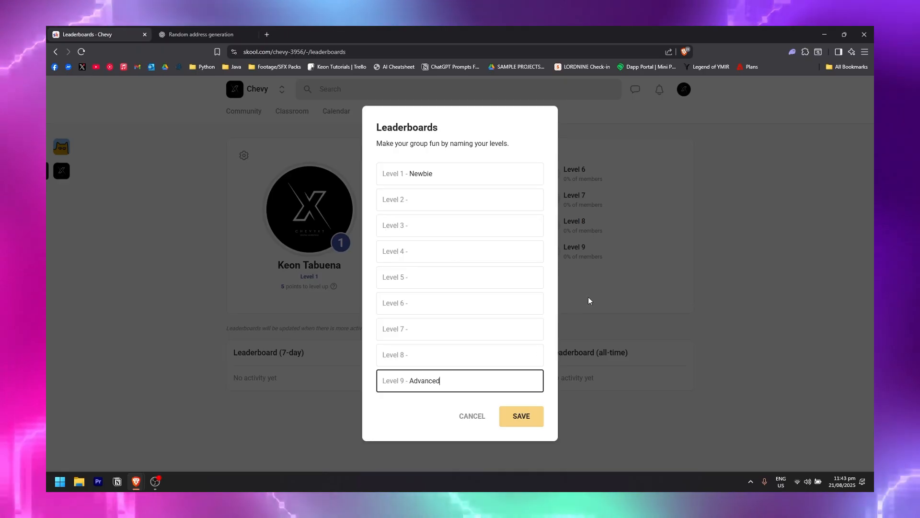
left_click(521, 423)
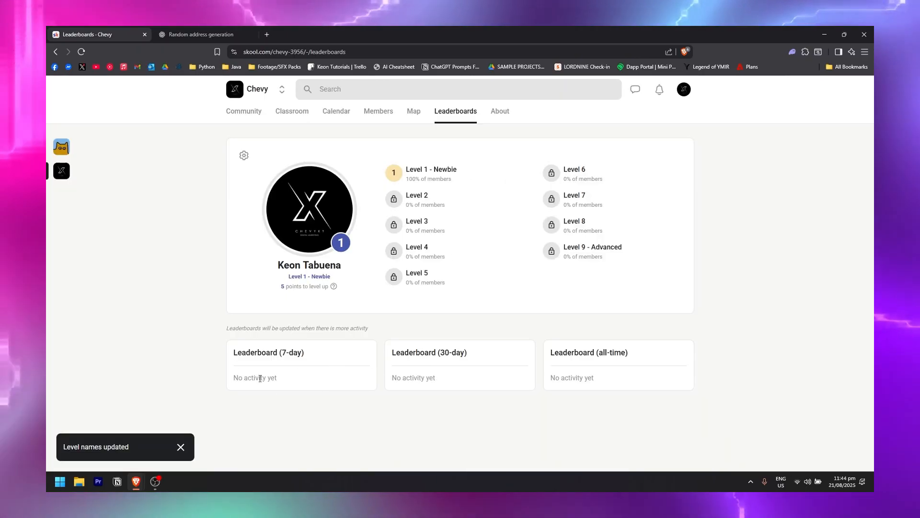
left_click(500, 111)
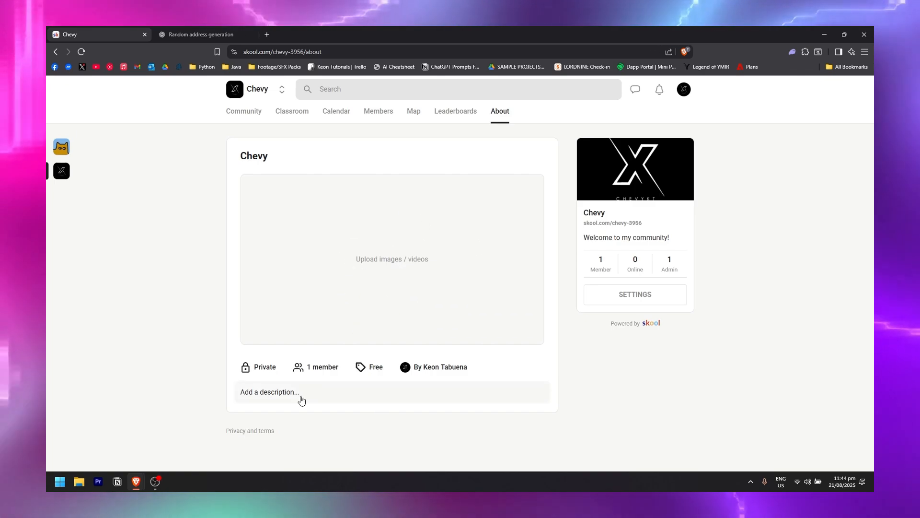
Open the community description editor, then dismiss it without adding a description.
left_click(302, 396)
left_click(579, 432)
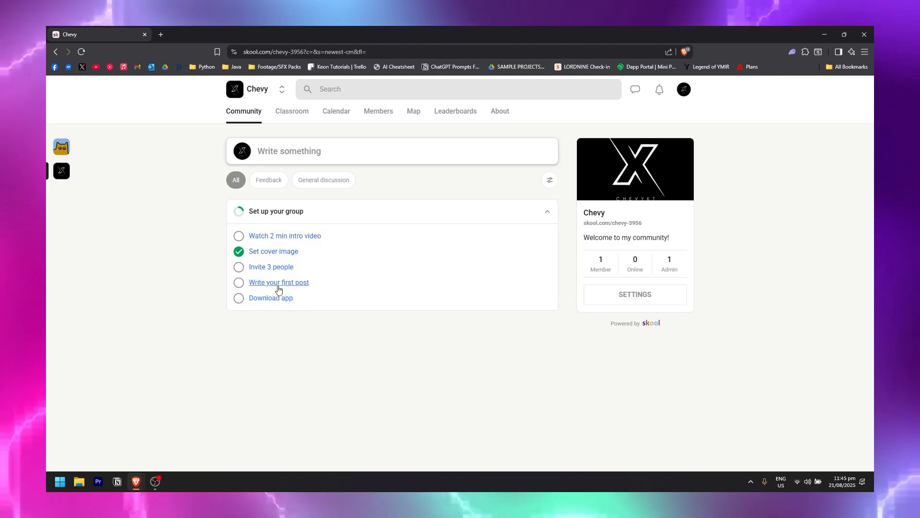
Post the introduce-yourself welcome idea under General discussion, then filter the feed to General discussion.
left_click(284, 289)
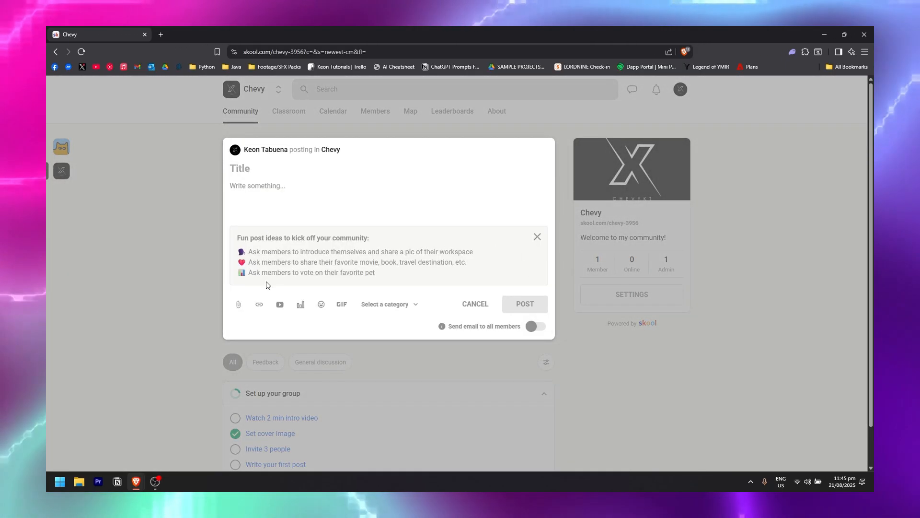
left_click(342, 254)
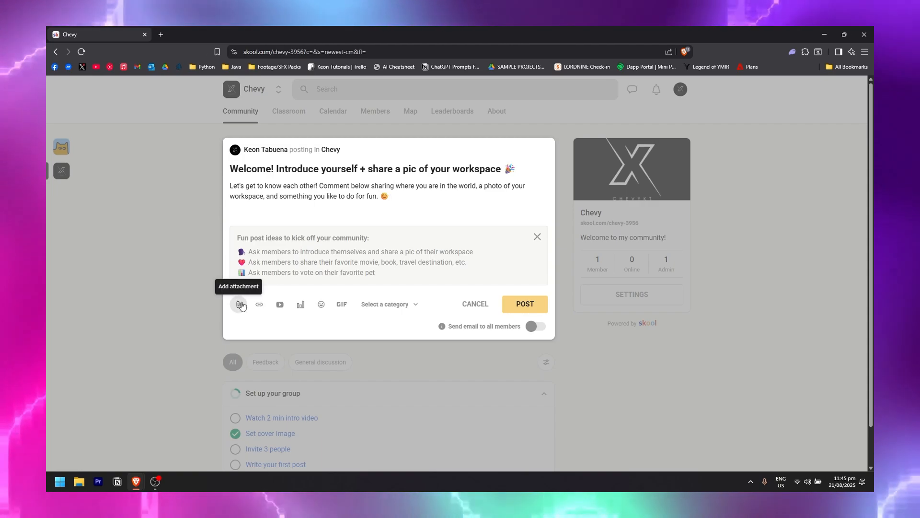
left_click(399, 307)
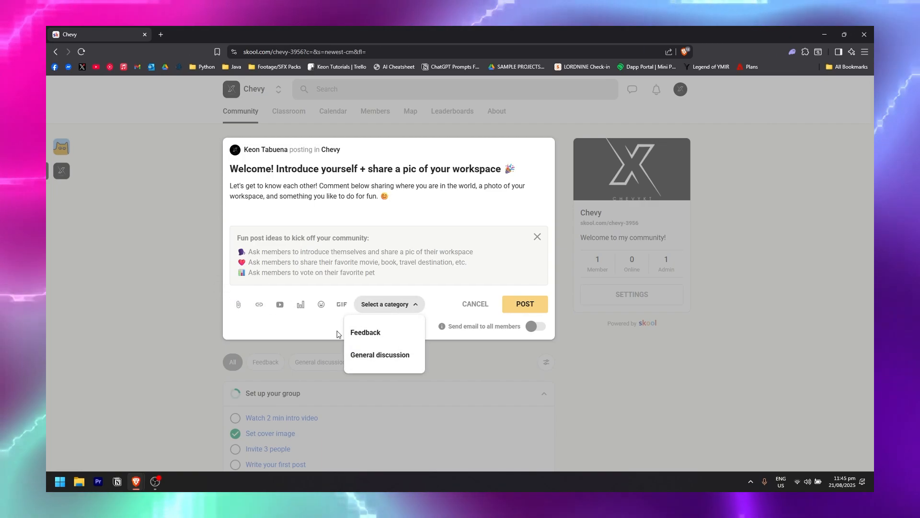
left_click(388, 361)
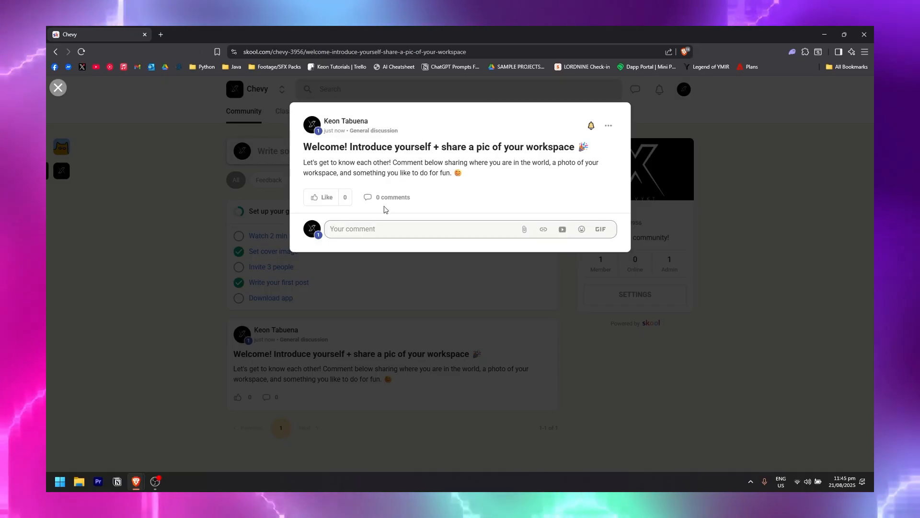
left_click(465, 291)
left_click(302, 186)
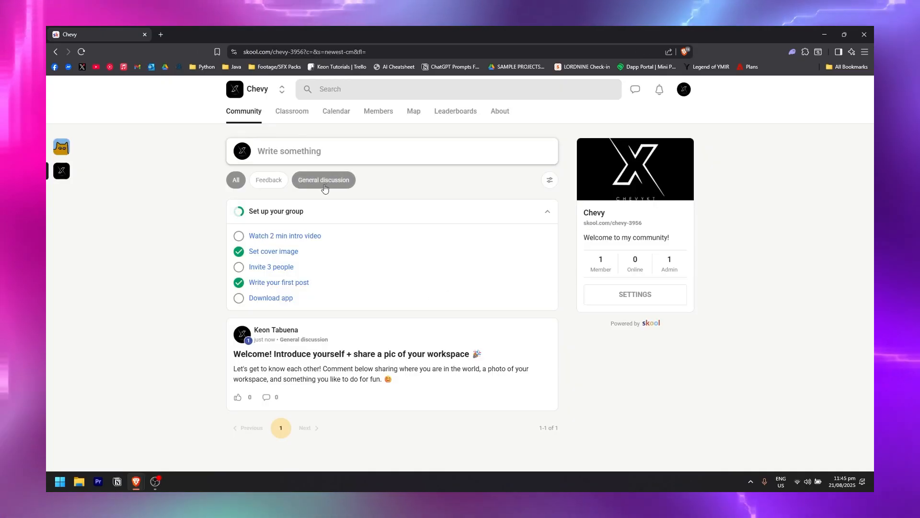